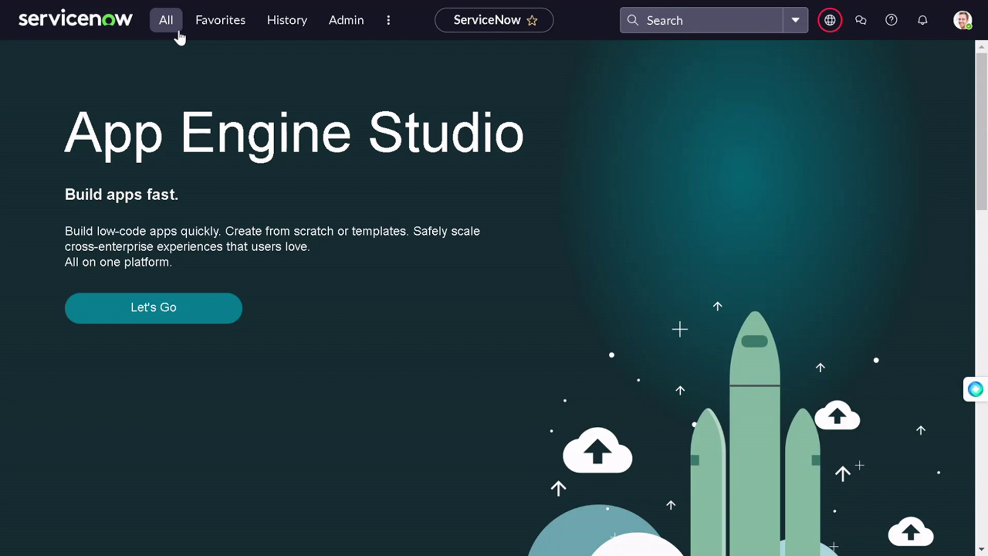
Open the All application navigator from the top navigation bar
left_click(178, 31)
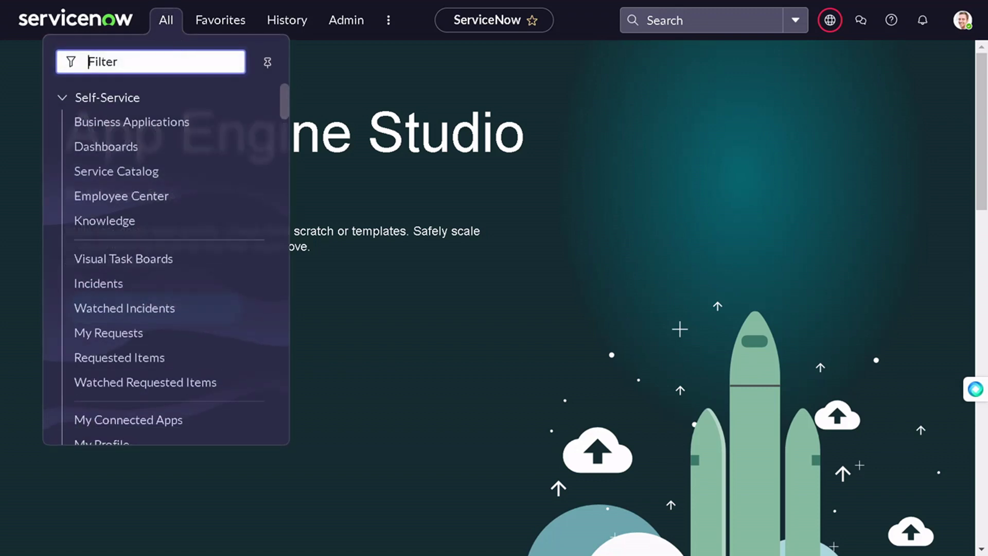
Filter the navigator with 'app en' to find App Engine Studio
type("app")
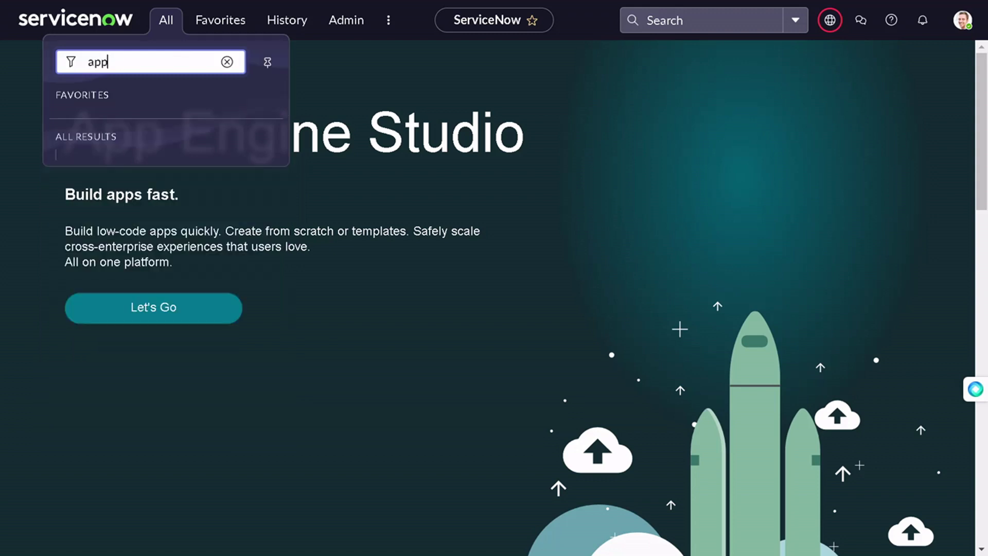
type(" en")
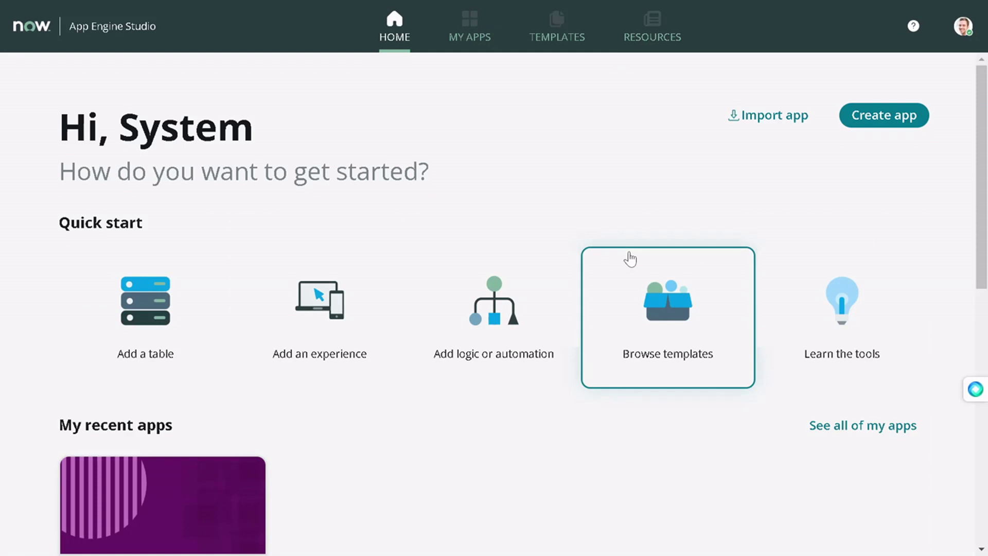
Start a new app and name it 'Learning App'
left_click(896, 121)
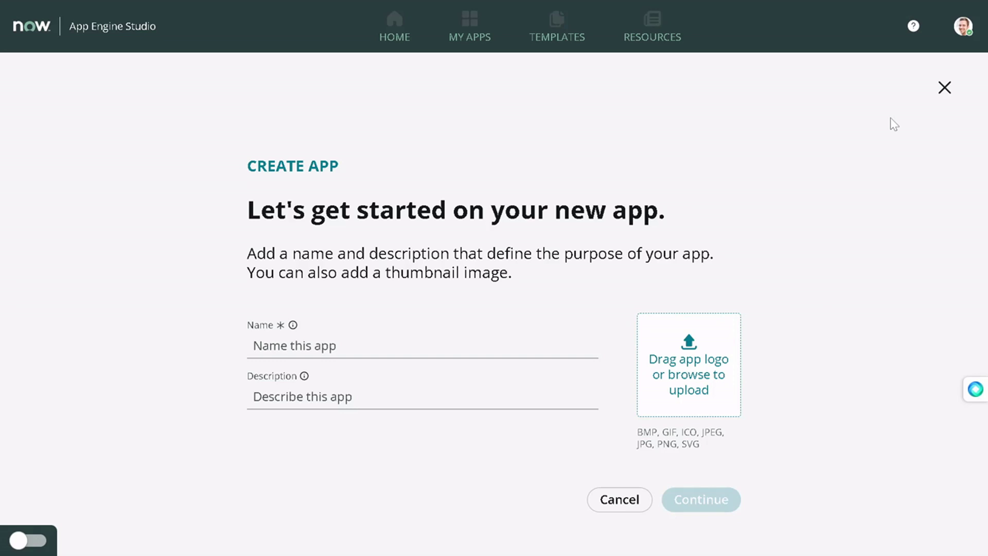
left_click(535, 347)
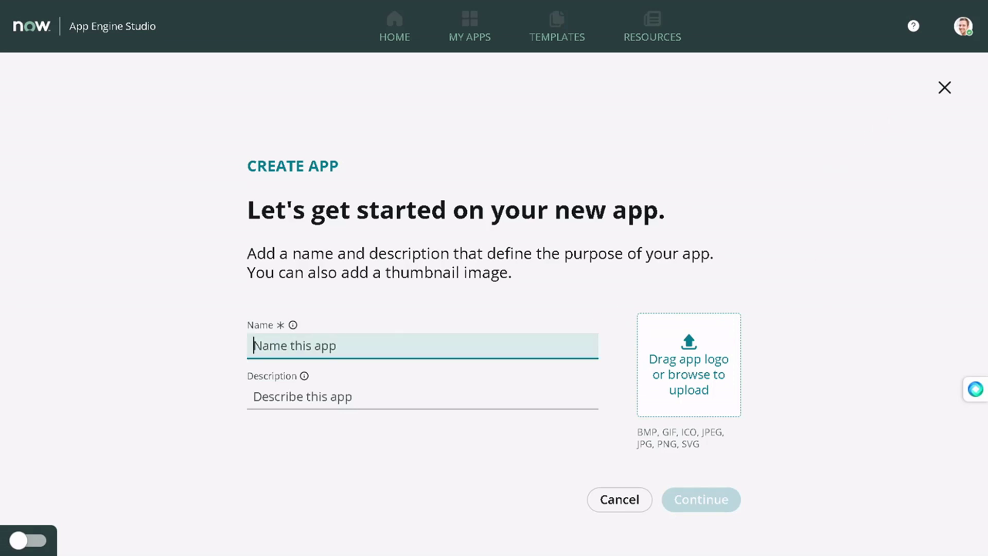
type("Lea")
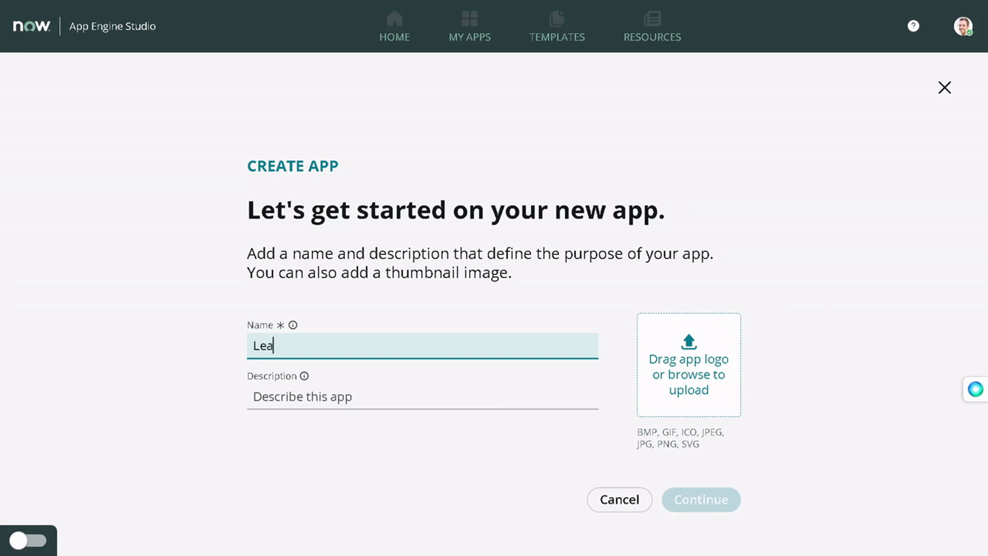
type("rning App")
left_click(547, 300)
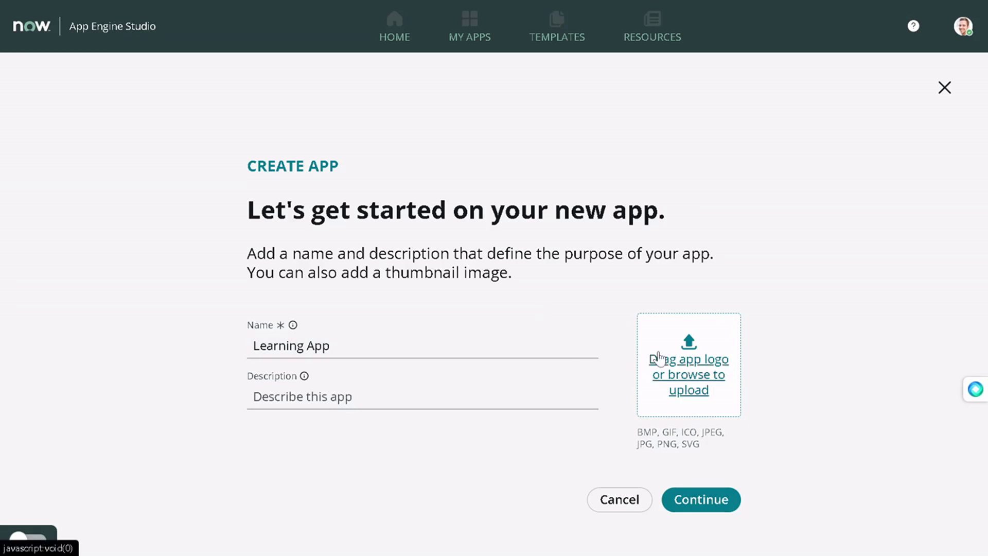
Keep the default admin and user roles and open the Learning App dashboard
left_click(701, 499)
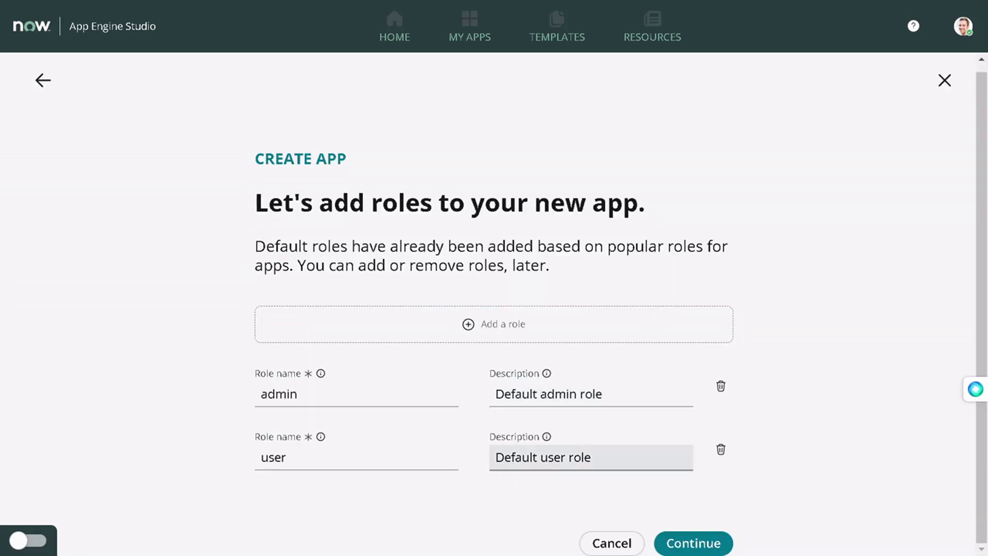
left_click(688, 543)
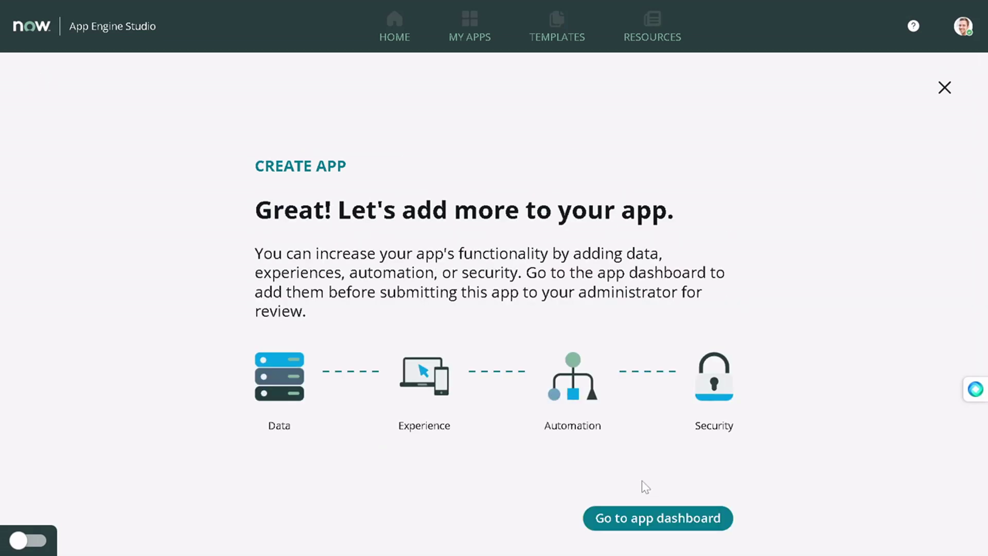
left_click(644, 518)
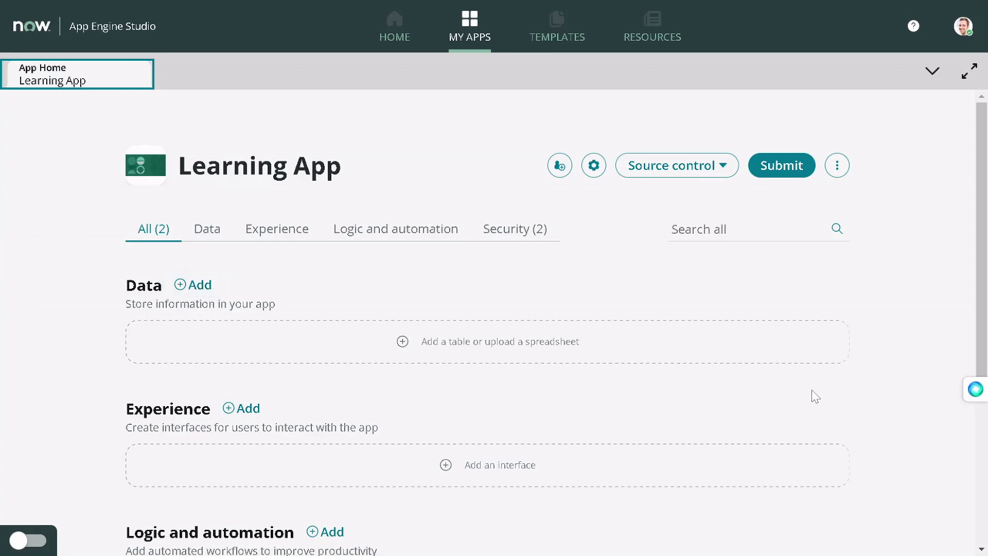
key("F11")
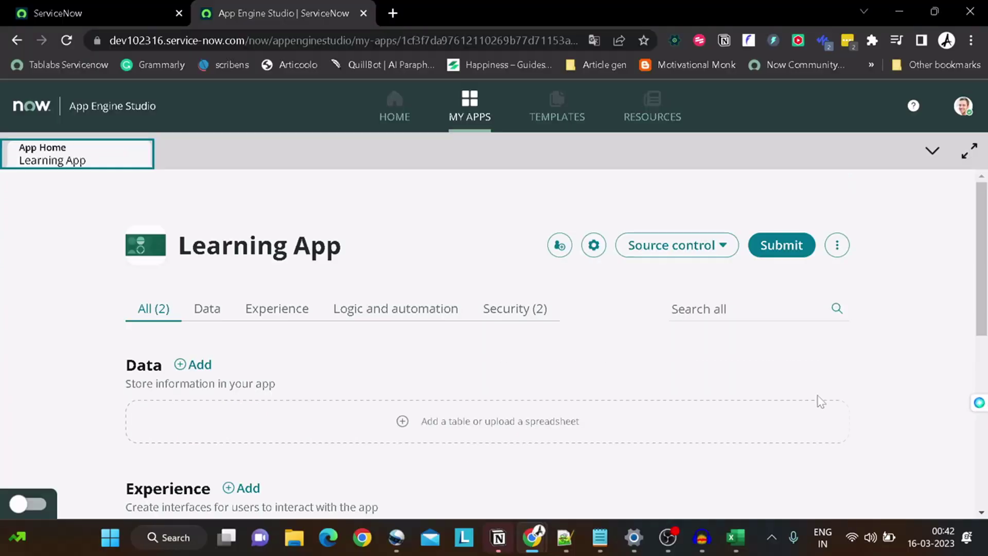
left_click(727, 539)
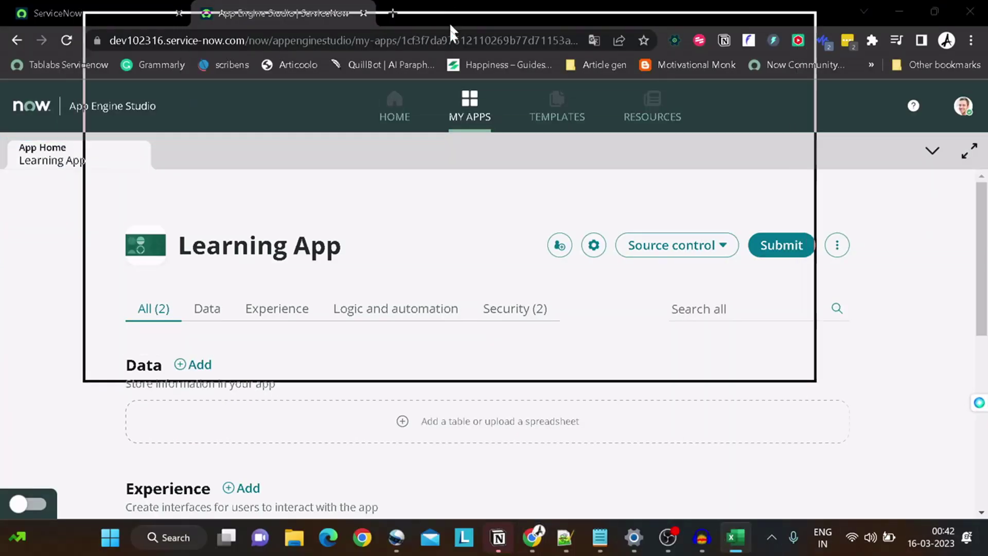
double_click(501, 158)
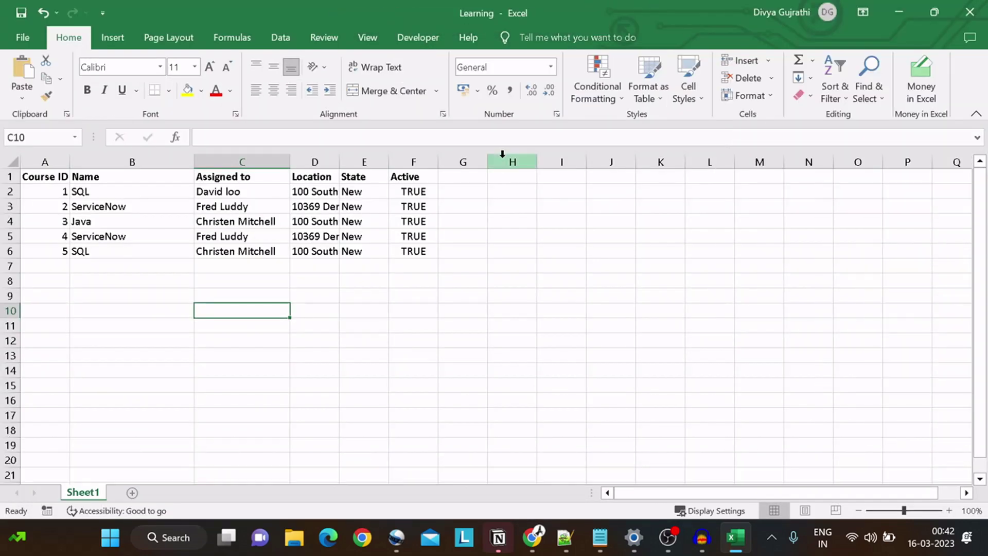
left_click(54, 176)
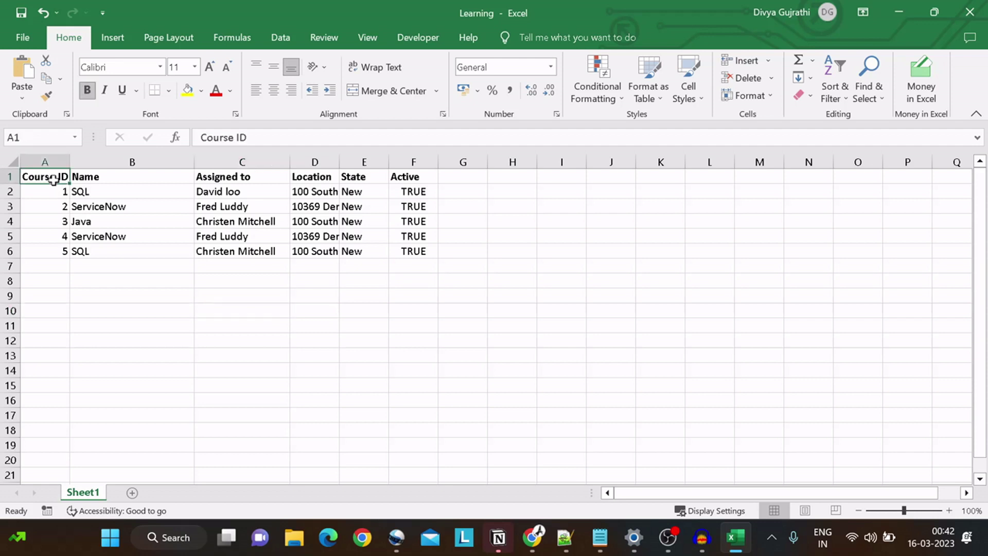
left_click(895, 17)
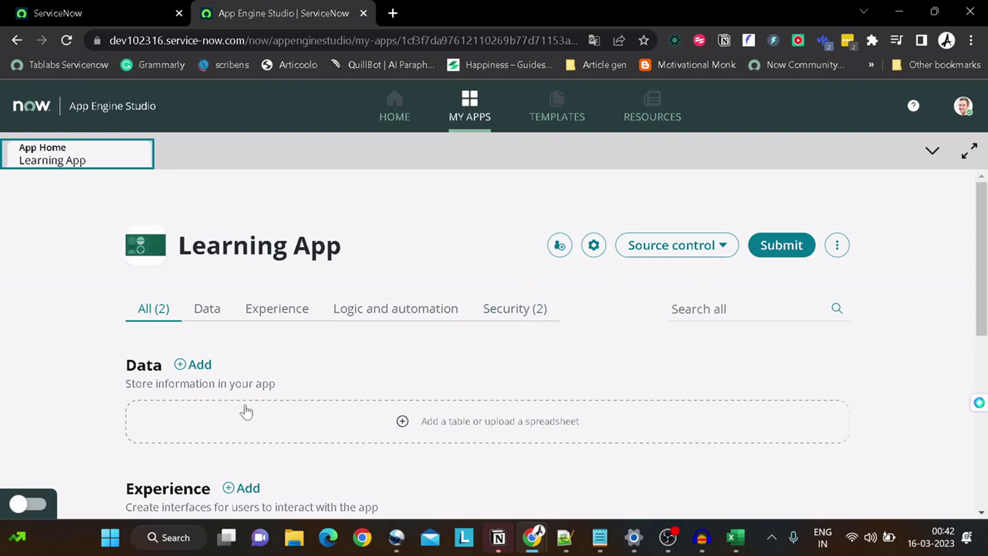
Back in full screen, add data to Learning App using the Import a spreadsheet option
key("F11")
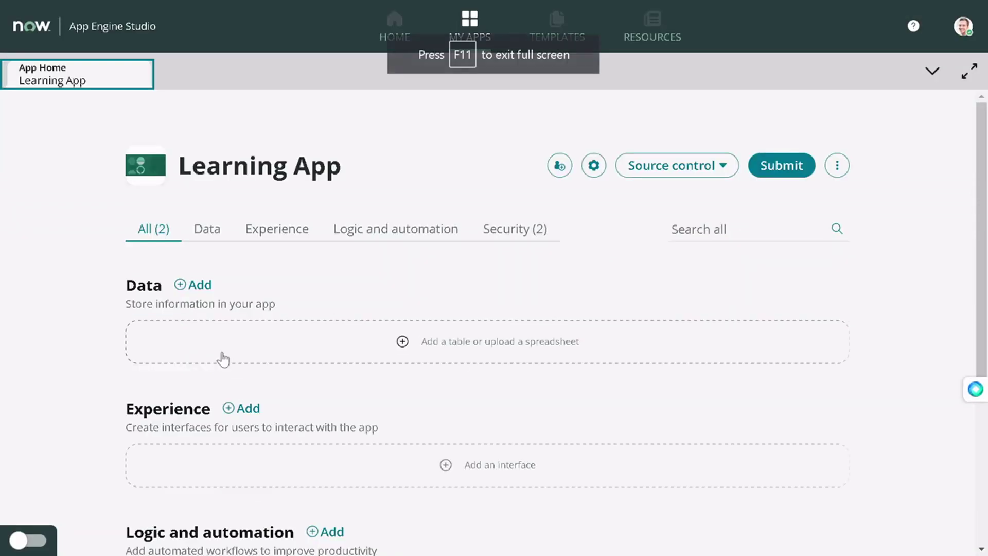
left_click(203, 284)
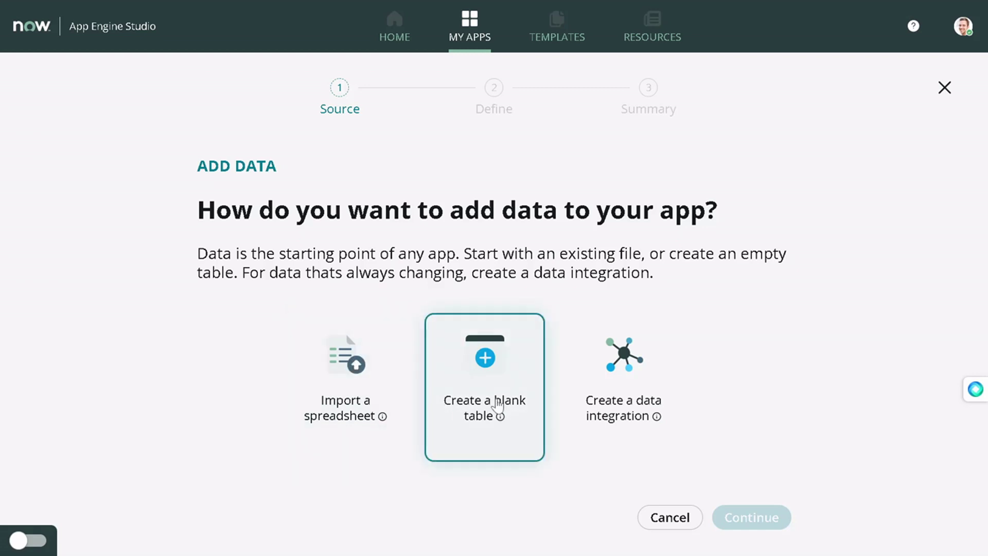
mouse_move(497, 405)
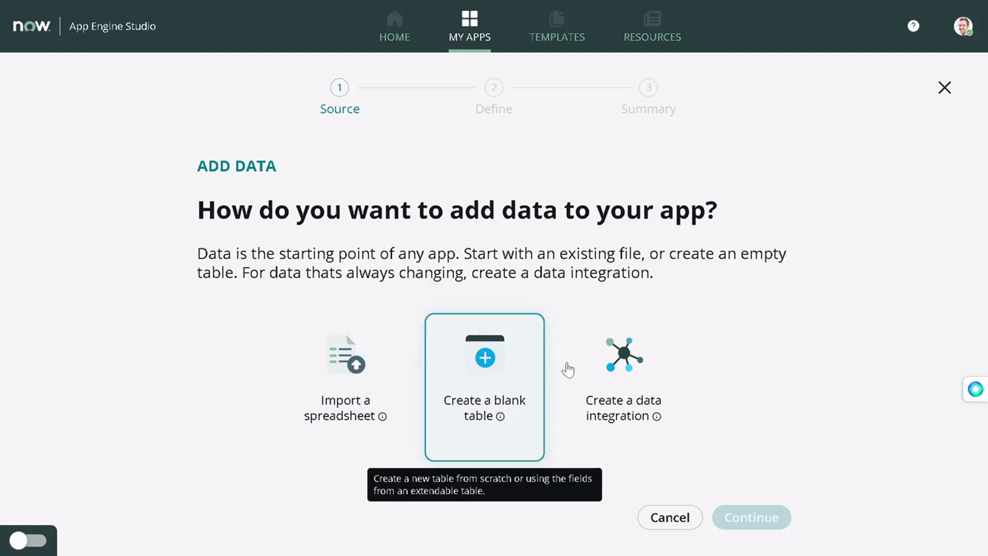
mouse_move(617, 360)
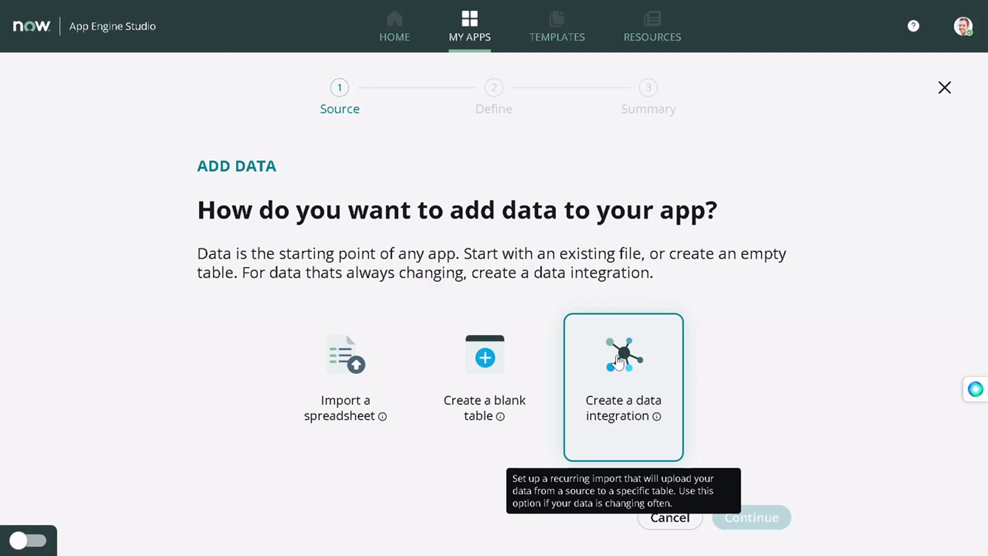
mouse_move(364, 383)
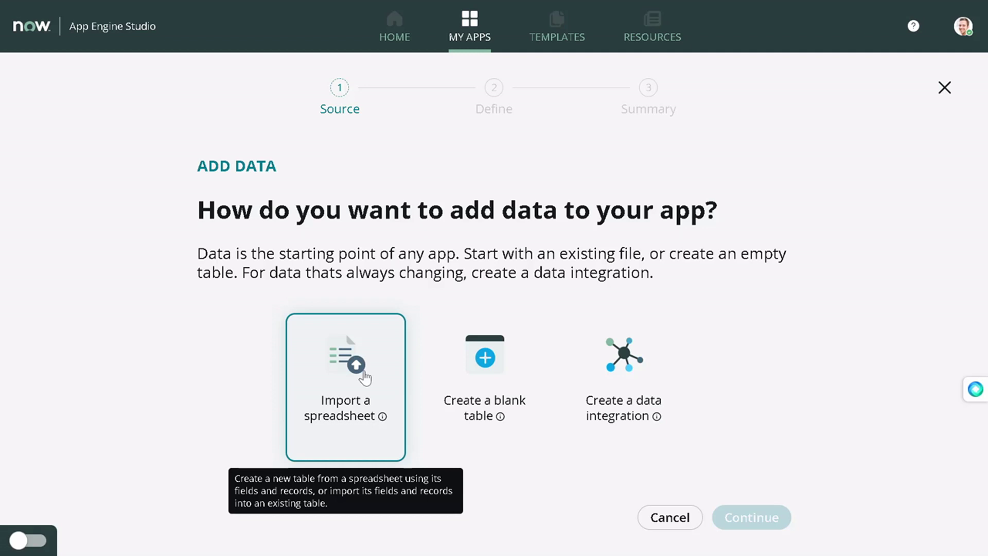
left_click(364, 378)
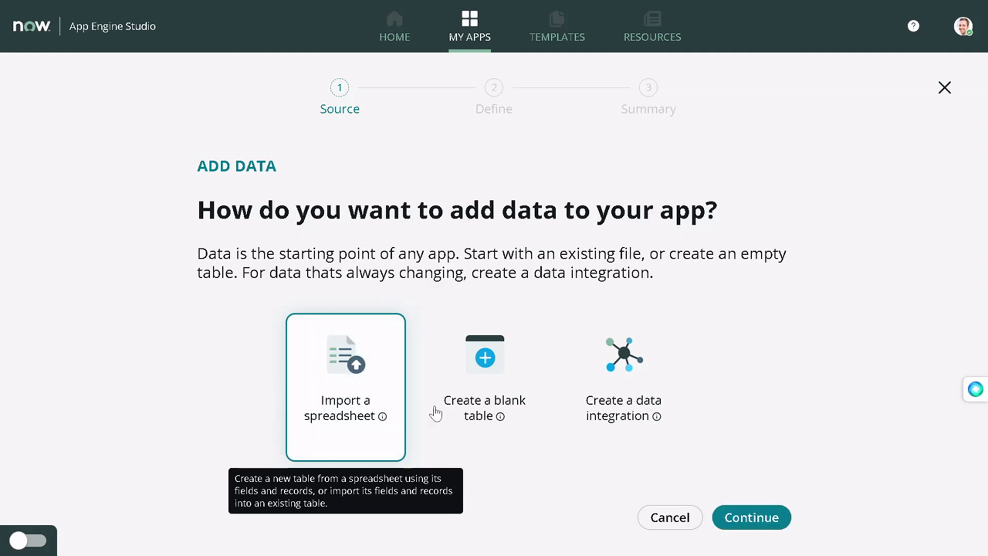
left_click(744, 516)
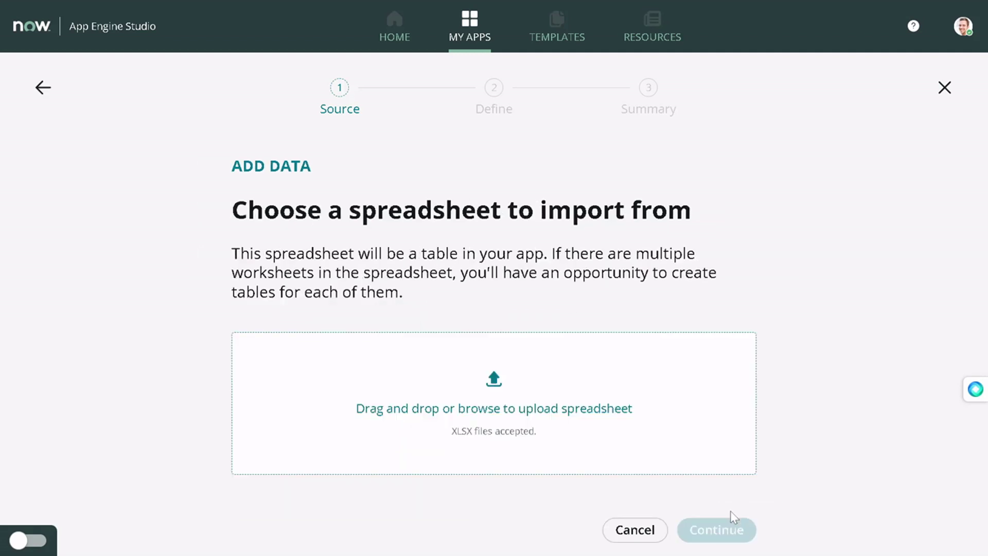
Upload Learning.xlsx with header row 1 and tick Import spreadsheet data
left_click(555, 421)
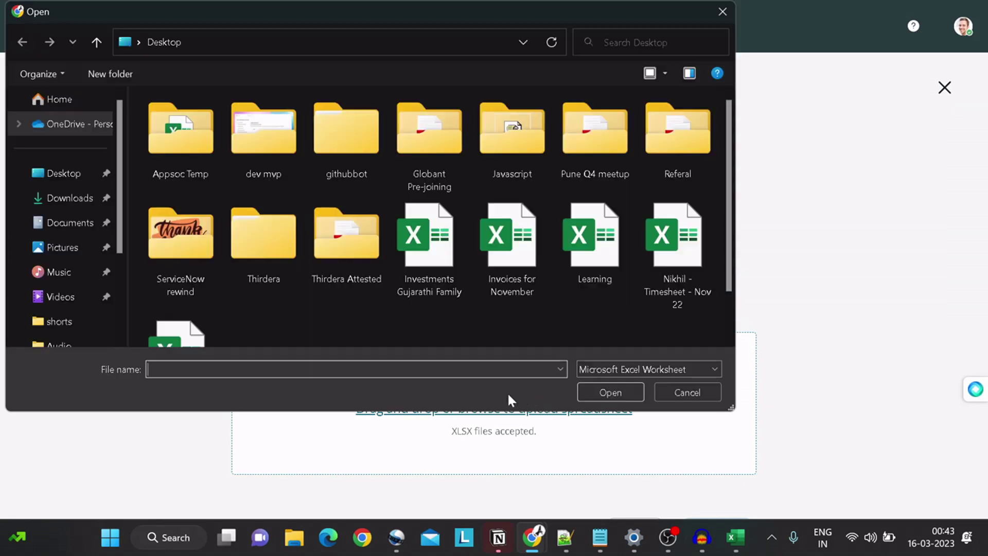
double_click(582, 267)
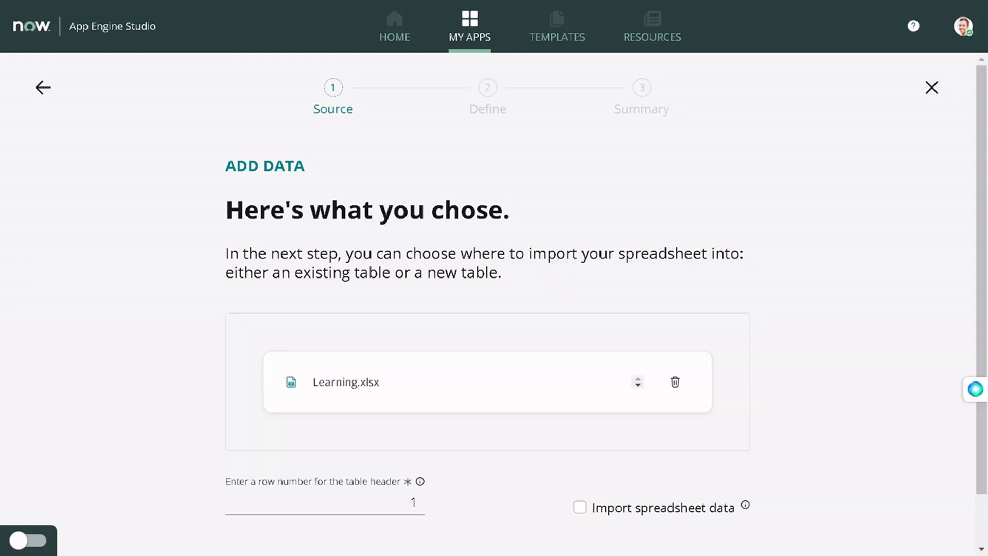
scroll(563, 268, "down", 1)
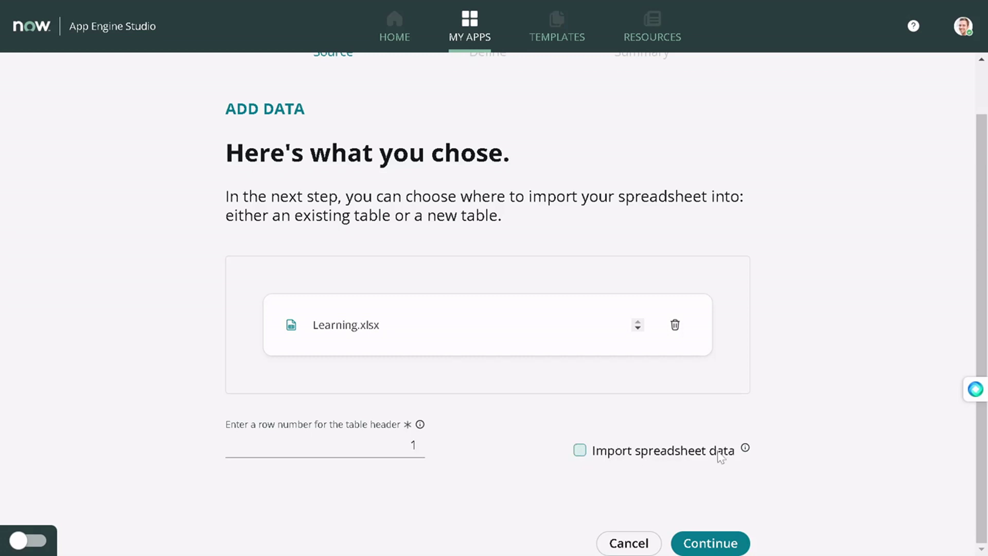
left_click(580, 451)
Advance to the import destination choices and review the options
left_click(710, 542)
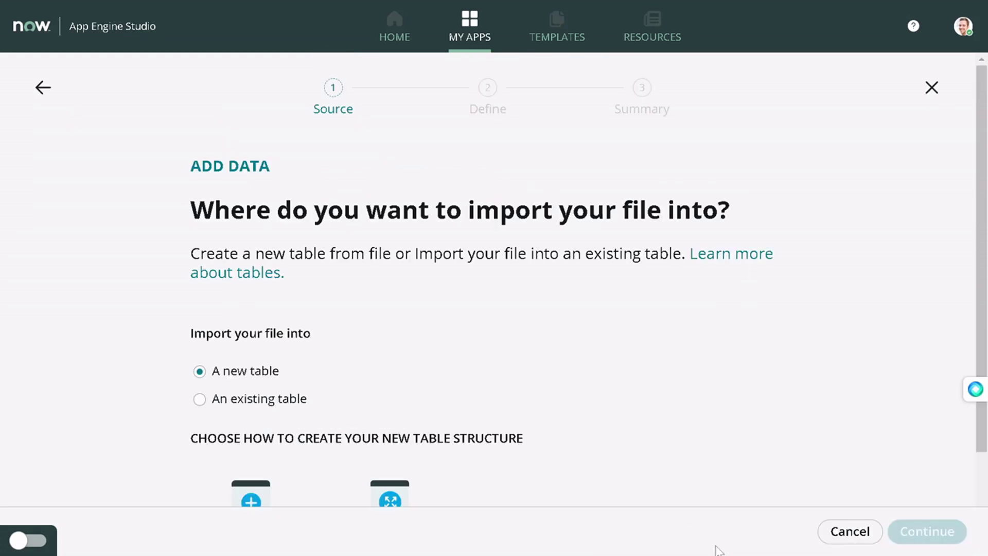
scroll(473, 371, "down", 2)
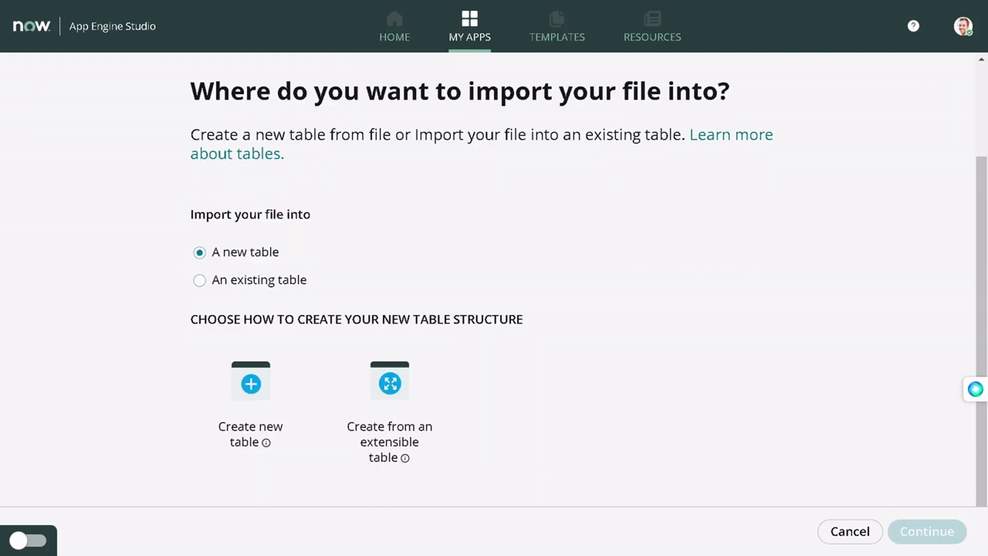
left_click_drag(186, 74, 634, 312)
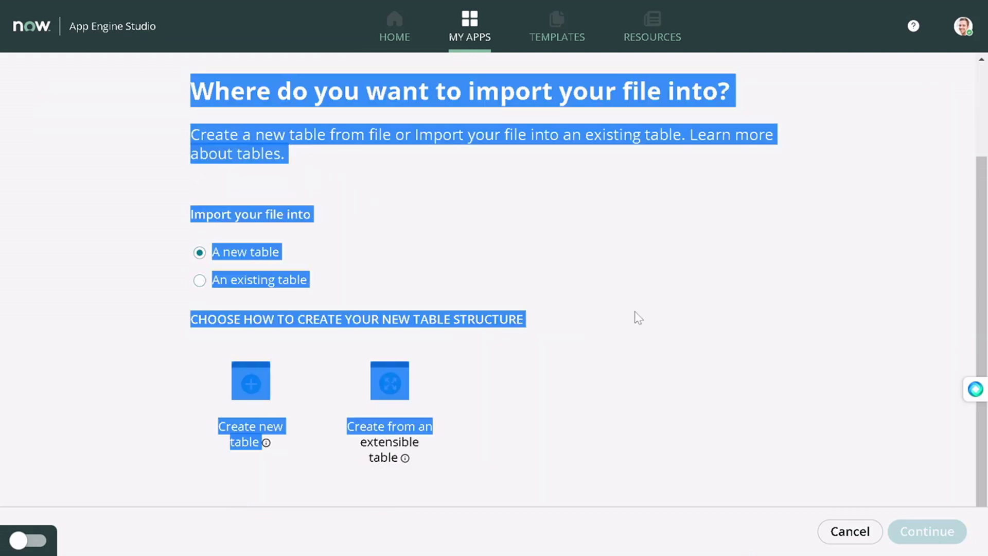
left_click(636, 289)
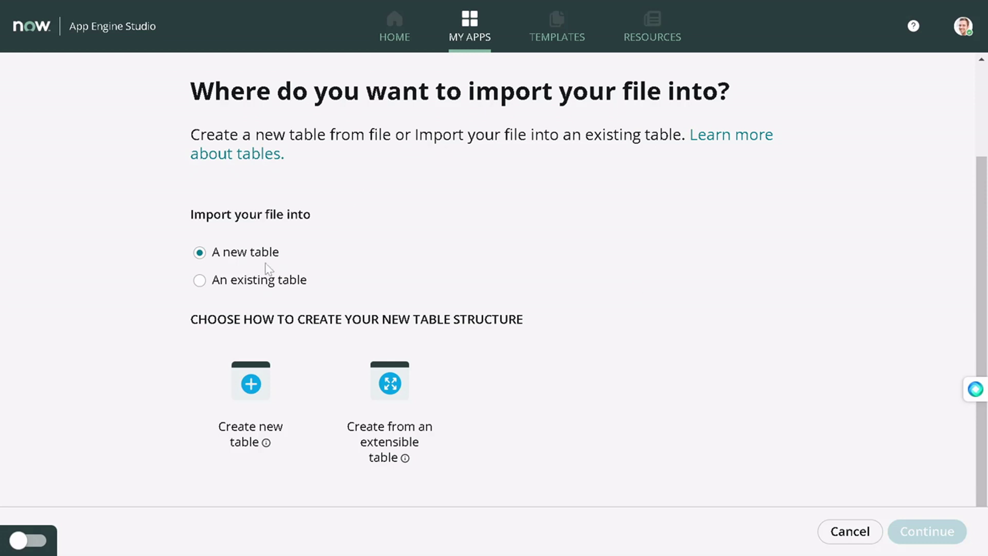
Import into a new table created from an extensible table, reaching the platform table list
left_click(197, 282)
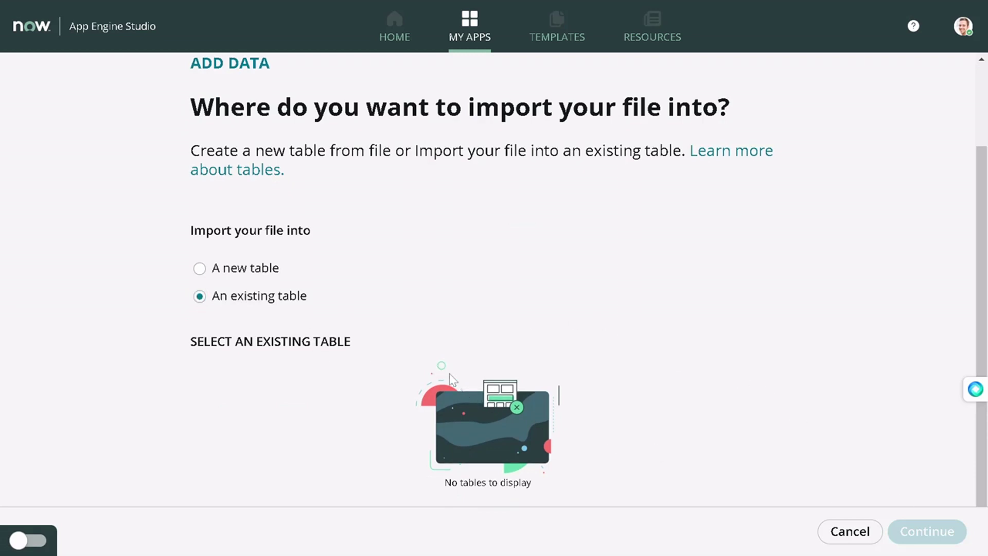
scroll(512, 421, "up", 2)
scroll(477, 410, "down", 2)
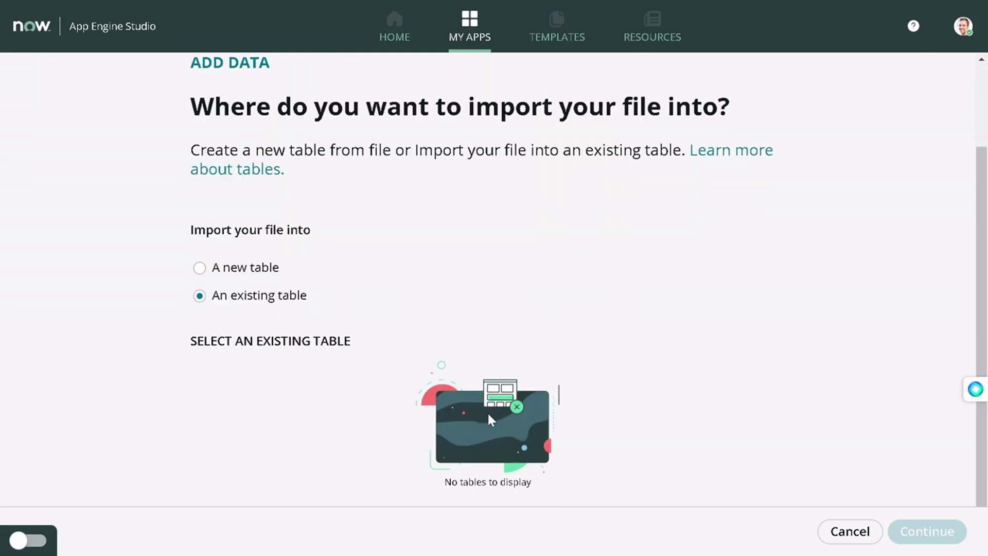
left_click(199, 268)
scroll(404, 315, "down", 1)
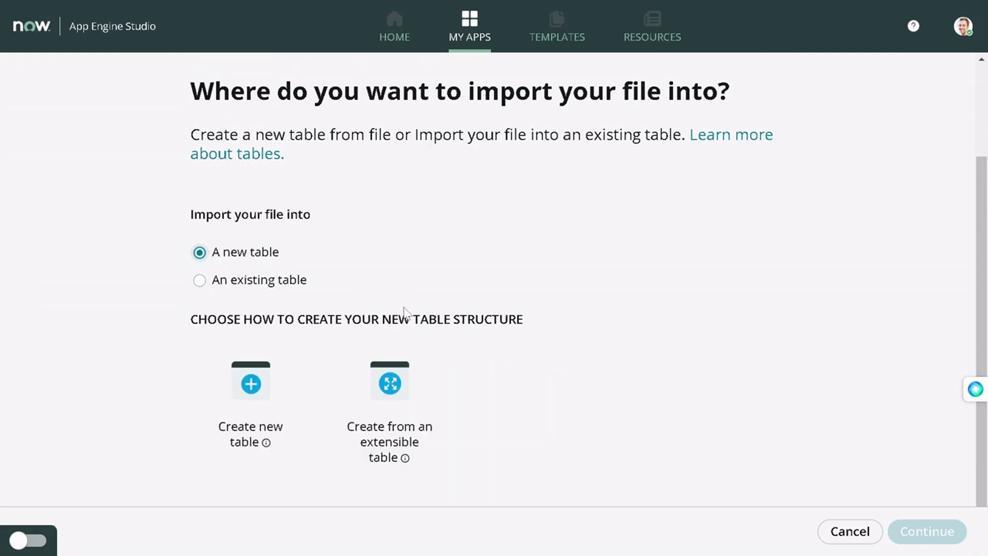
left_click(390, 387)
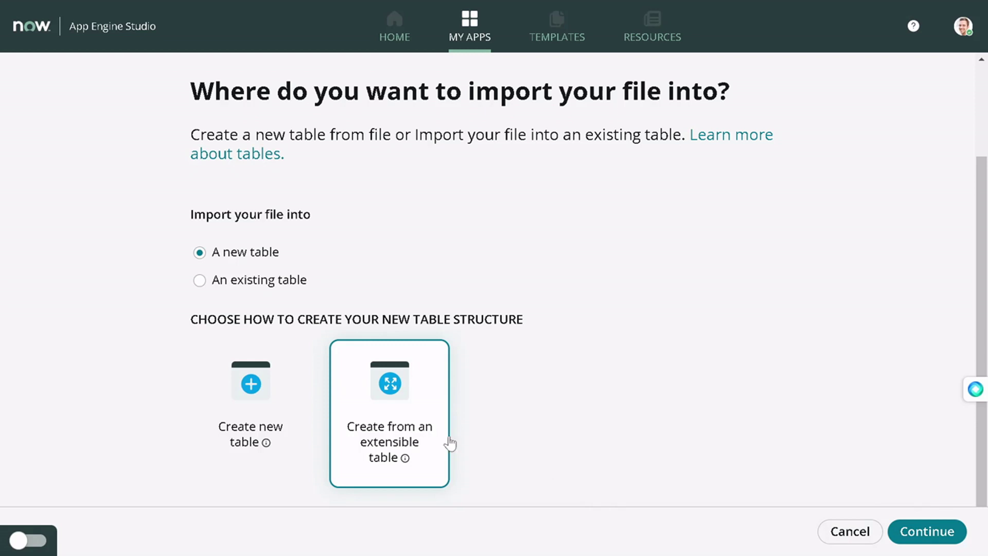
left_click(911, 533)
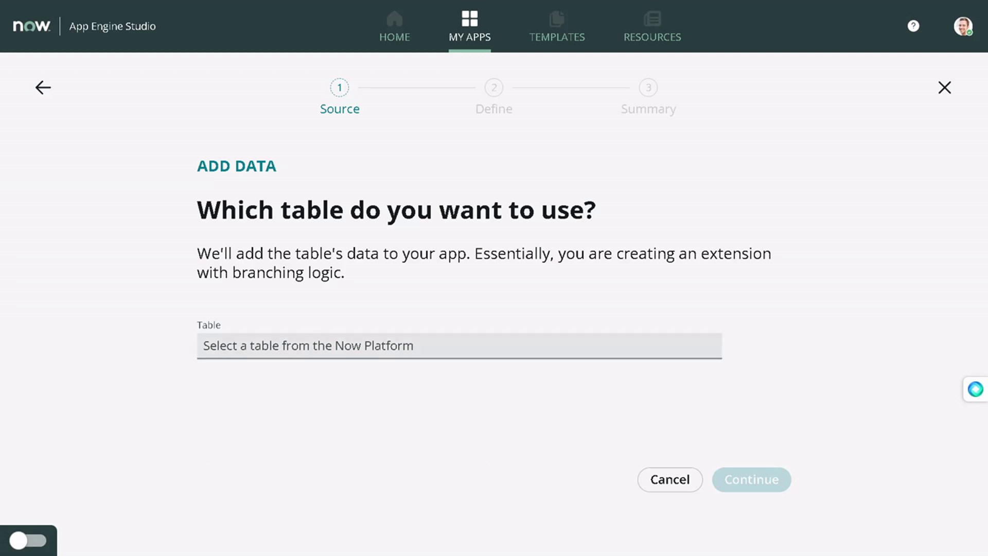
left_click(204, 345)
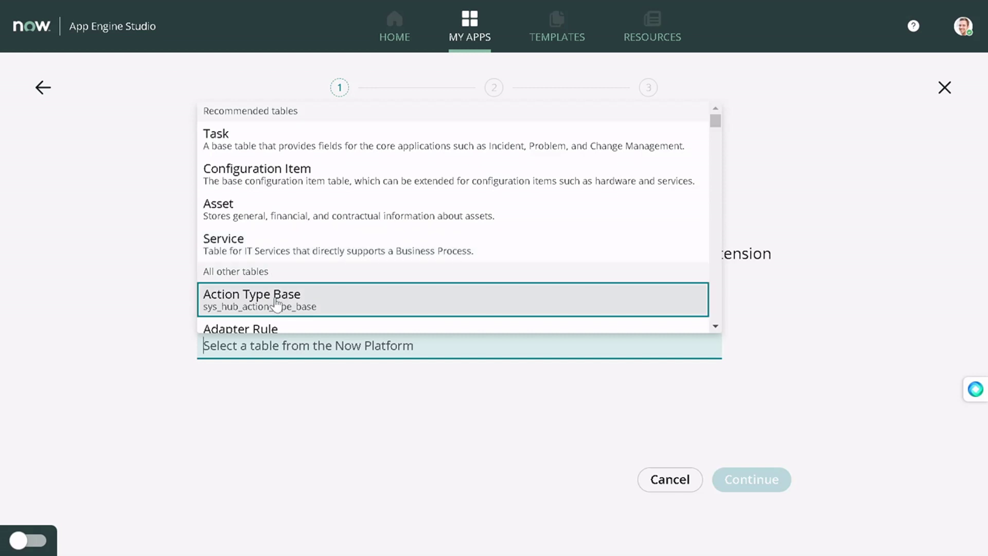
Pick Task as the base table and continue to the Define step
left_click(255, 136)
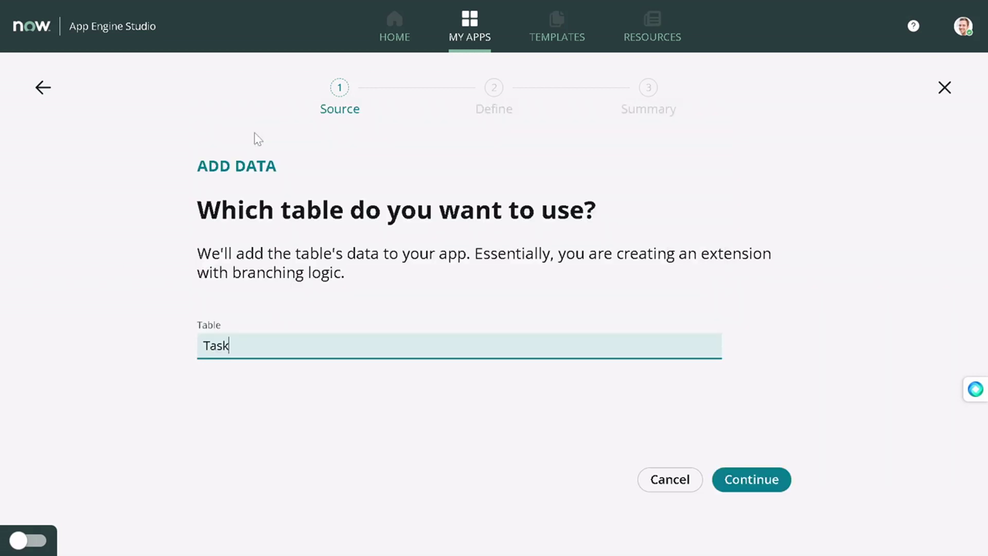
left_click(736, 481)
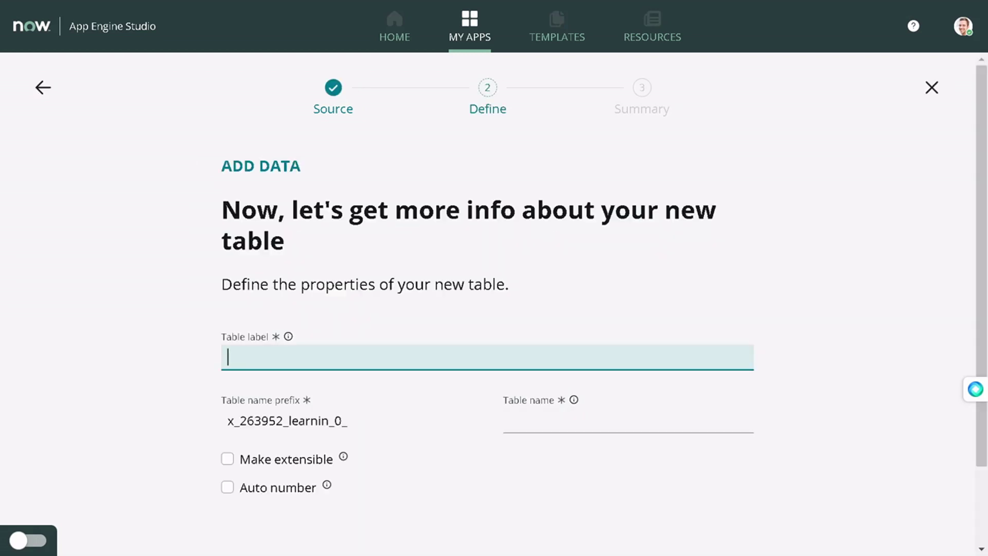
Enter 'Learning task' as the new table's label
type("Learnin")
type("ii")
type("g task")
left_click(401, 431)
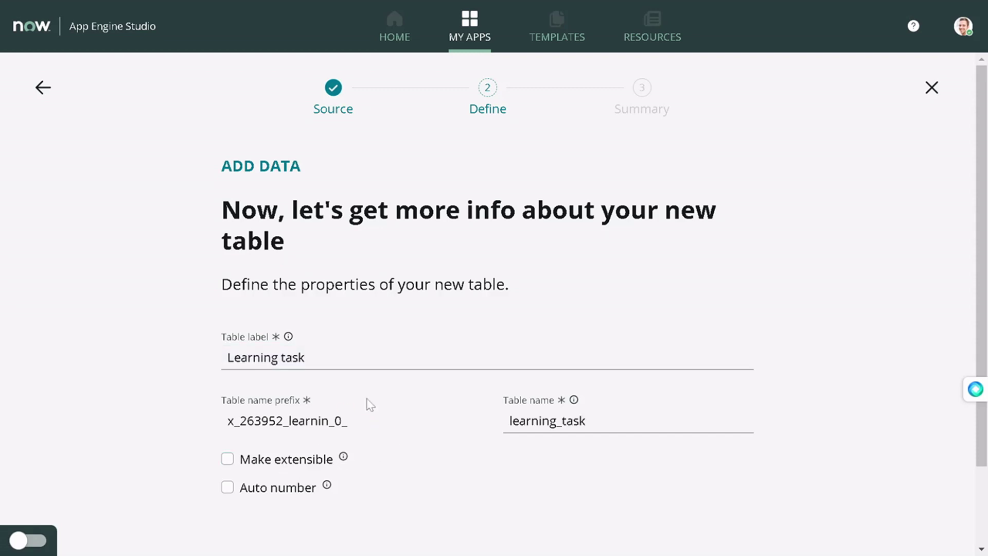
scroll(369, 405, "down", 2)
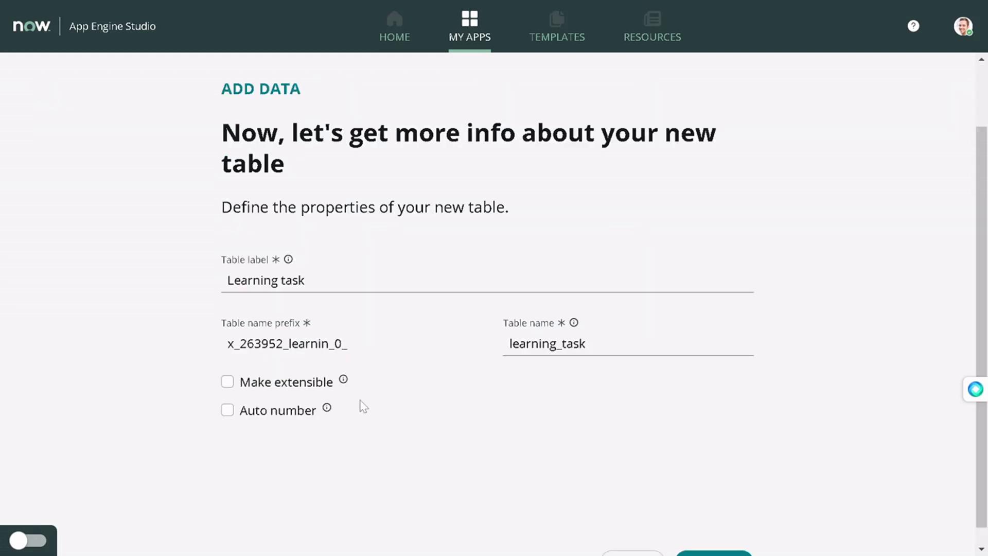
Turn on auto-numbering with uppercase prefix LER, starting at 1000 with 7 digits
left_click(299, 418)
scroll(572, 391, "down", 1)
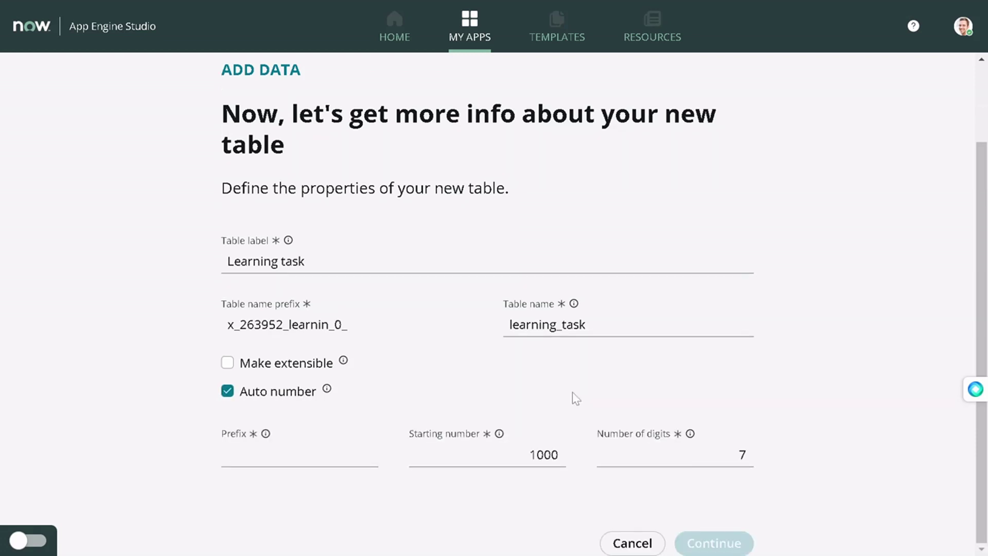
left_click(300, 455)
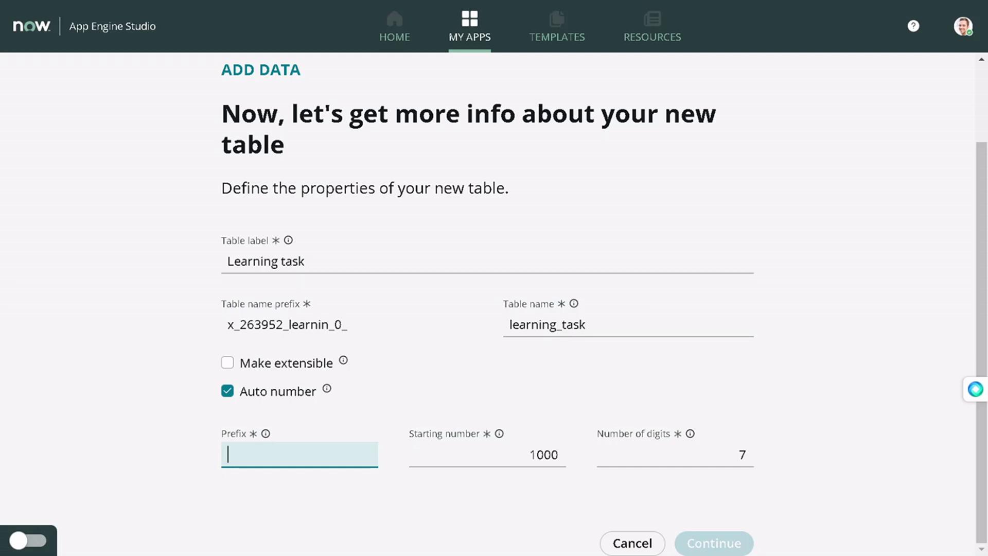
type("LLea")
key("BackSpace")
key("BackSpace")
key("BackSpace")
type("er")
left_click(680, 493)
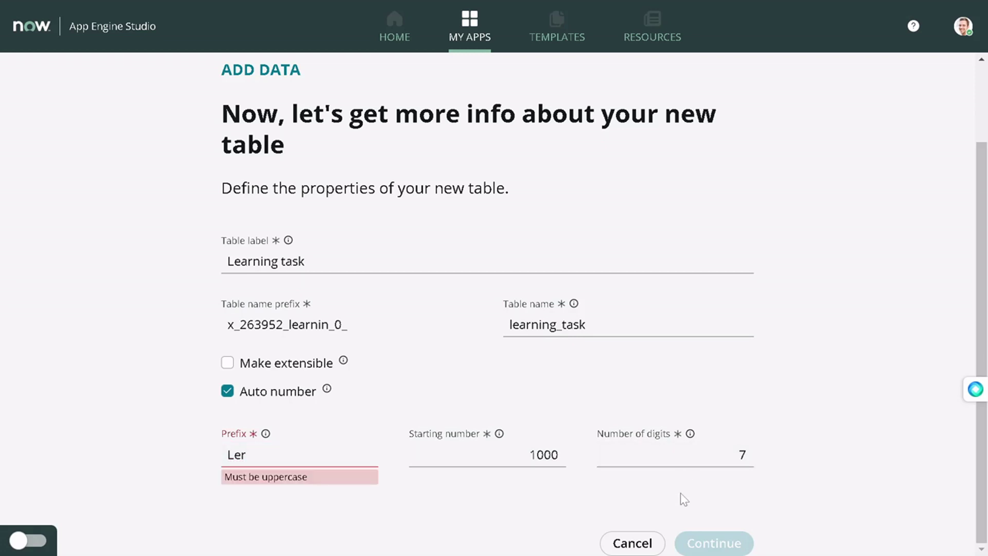
left_click(332, 457)
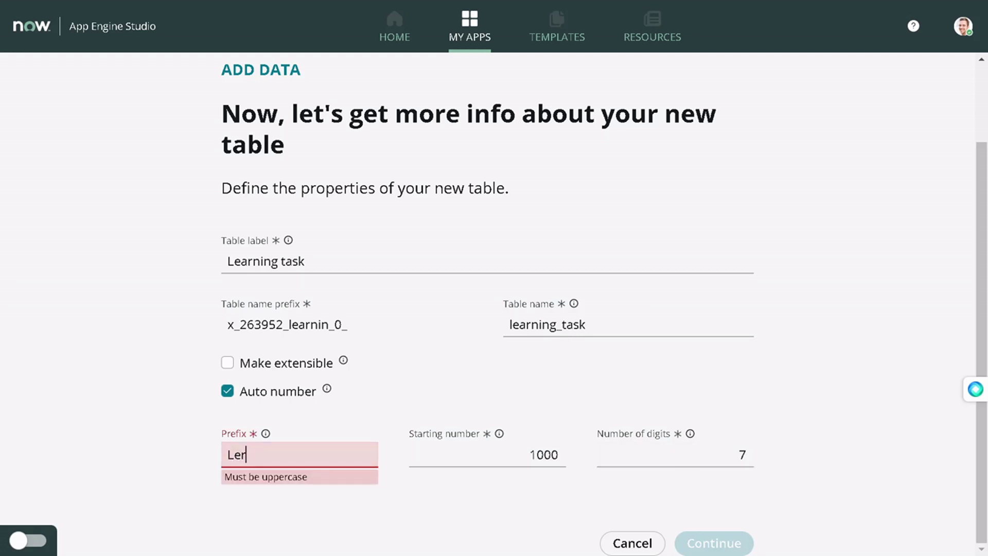
key("BackSpace")
type("ER")
left_click(425, 499)
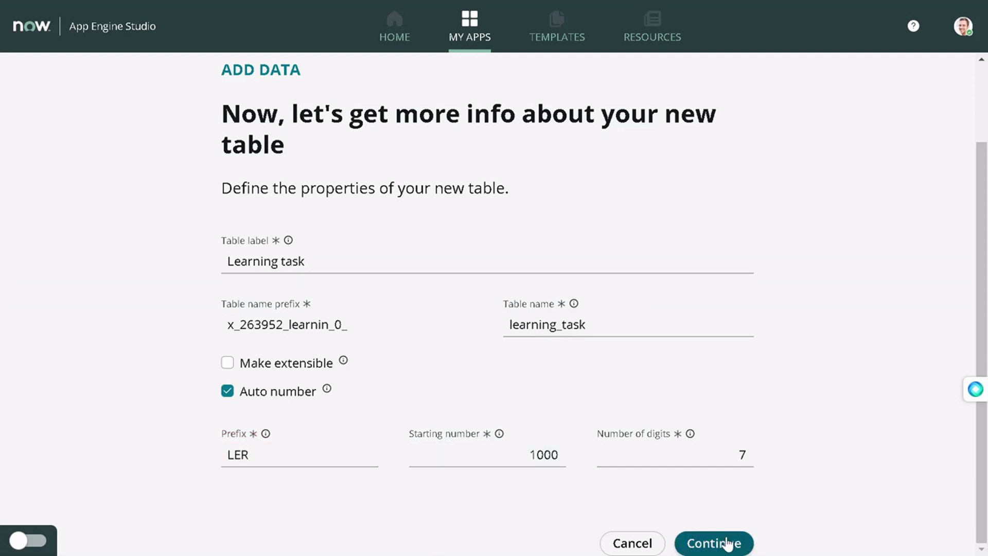
left_click(726, 543)
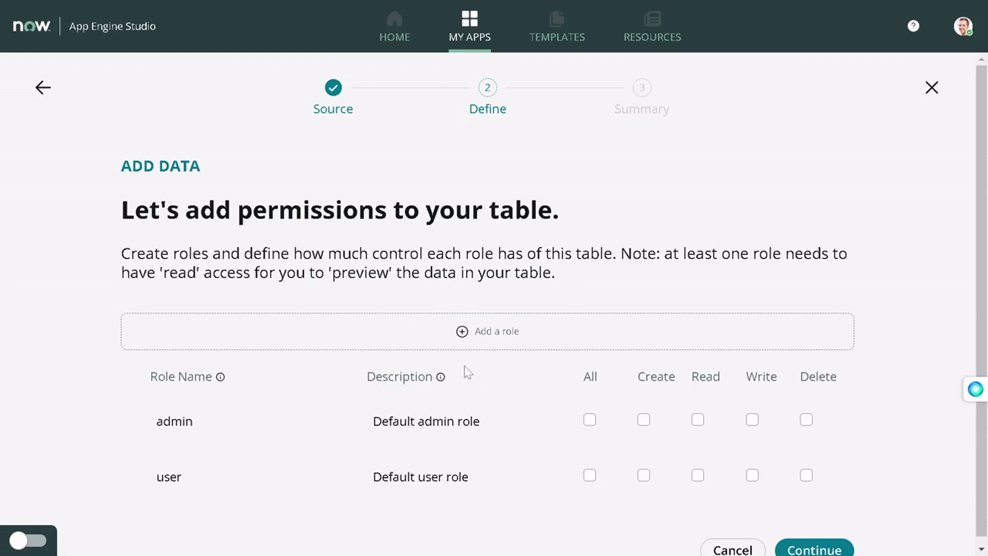
Grant admin and user roles All permissions, create the table, and continue to field mapping
scroll(464, 365, "down", 1)
left_click(590, 412)
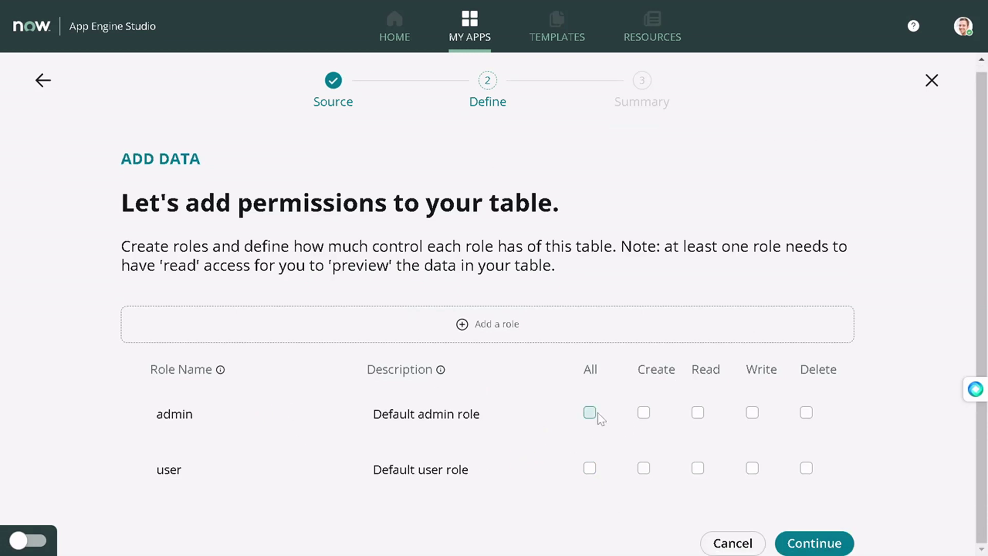
left_click(590, 468)
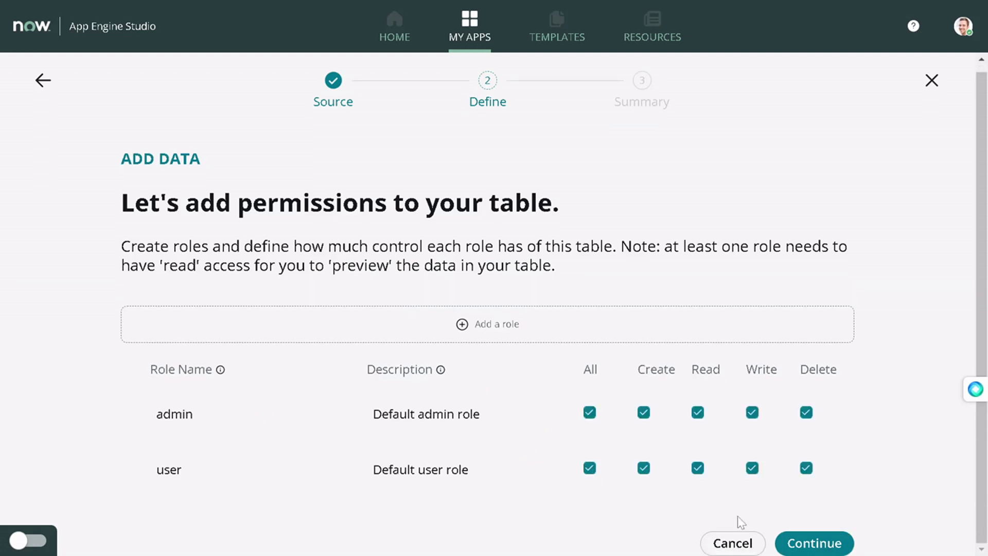
left_click(813, 543)
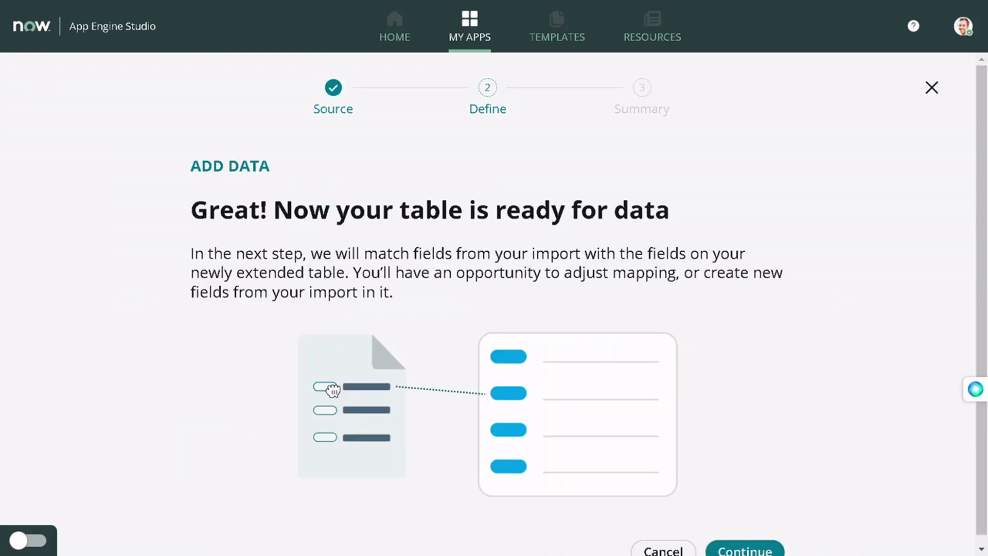
scroll(374, 172, "down", 1)
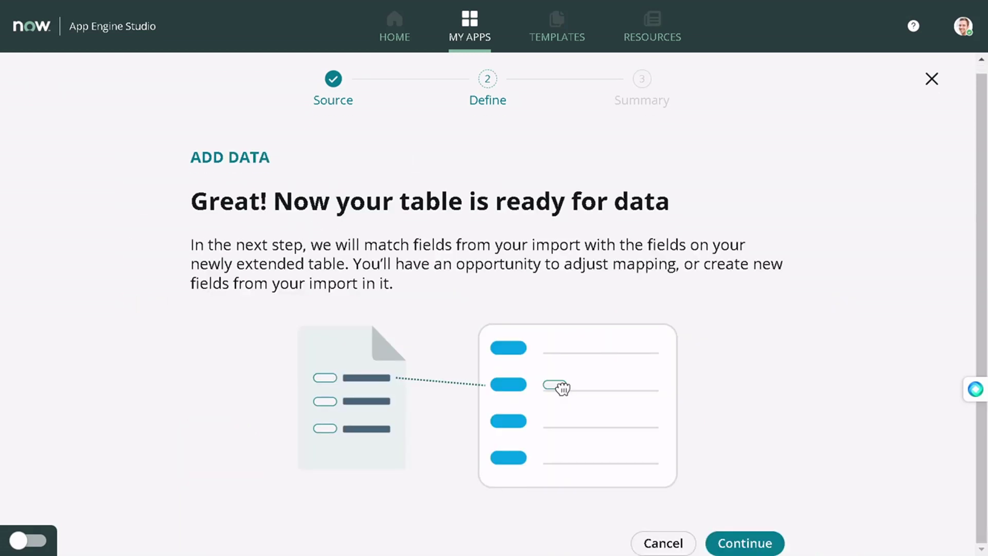
left_click(756, 545)
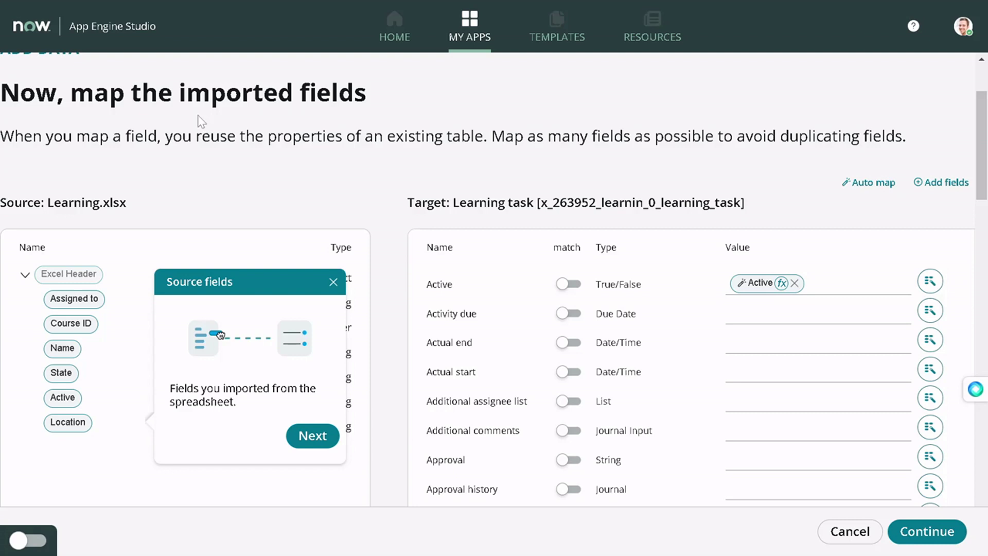
left_click(334, 282)
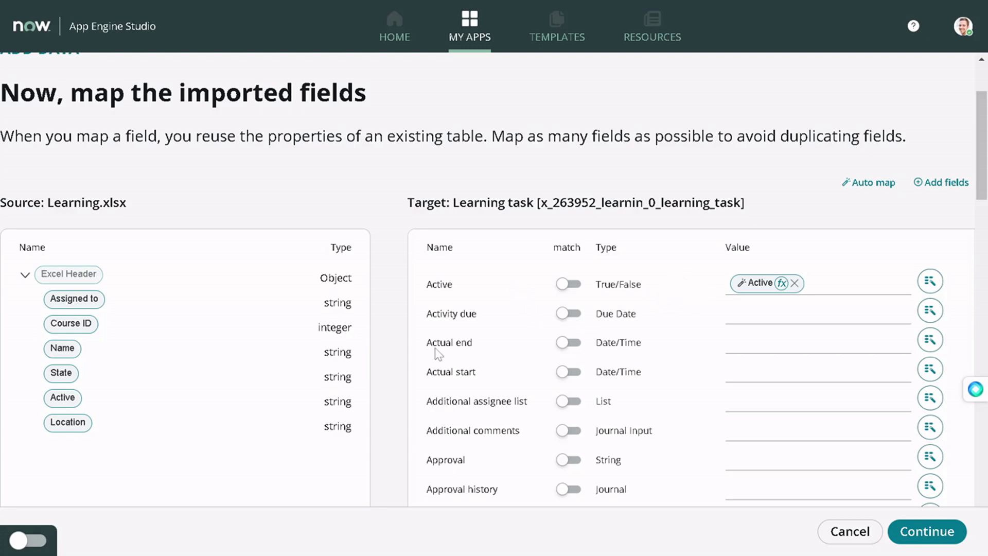
scroll(537, 378, "down", 5)
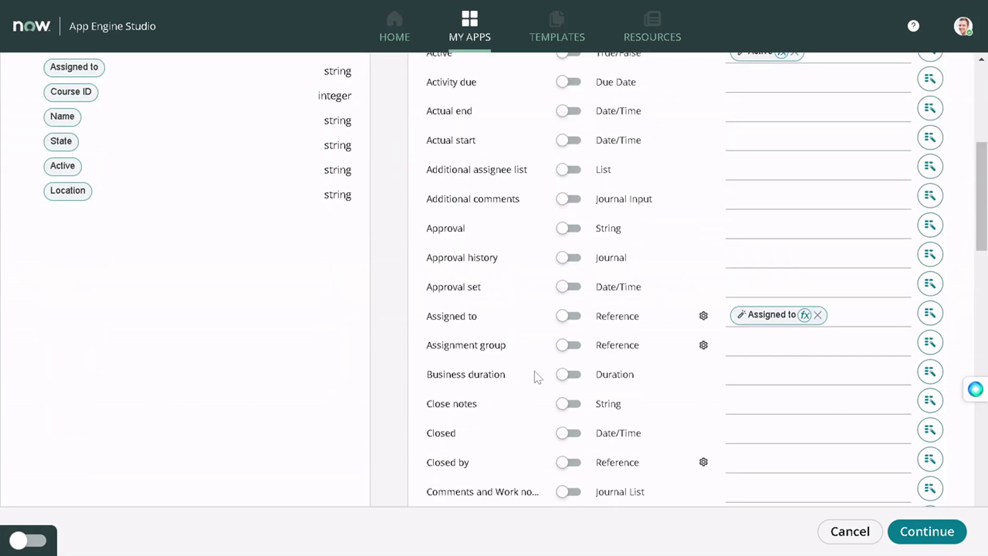
scroll(538, 377, "down", 5)
scroll(538, 377, "up", 12)
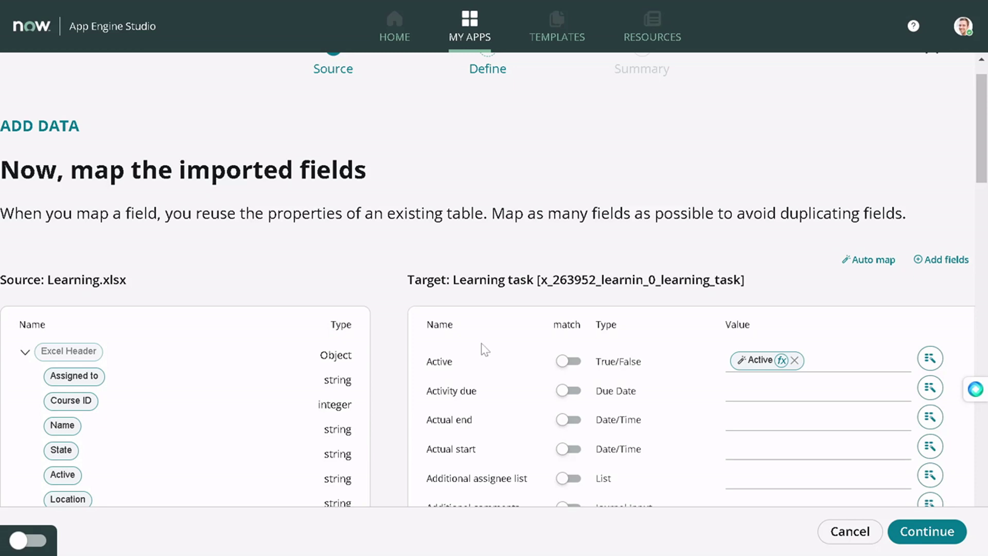
scroll(485, 350, "down", 3)
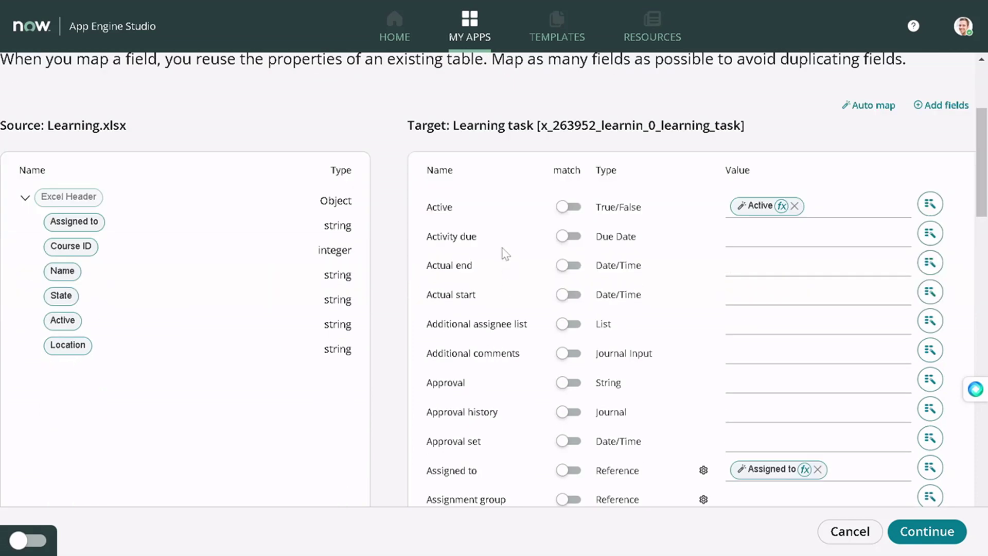
scroll(506, 254, "down", 3)
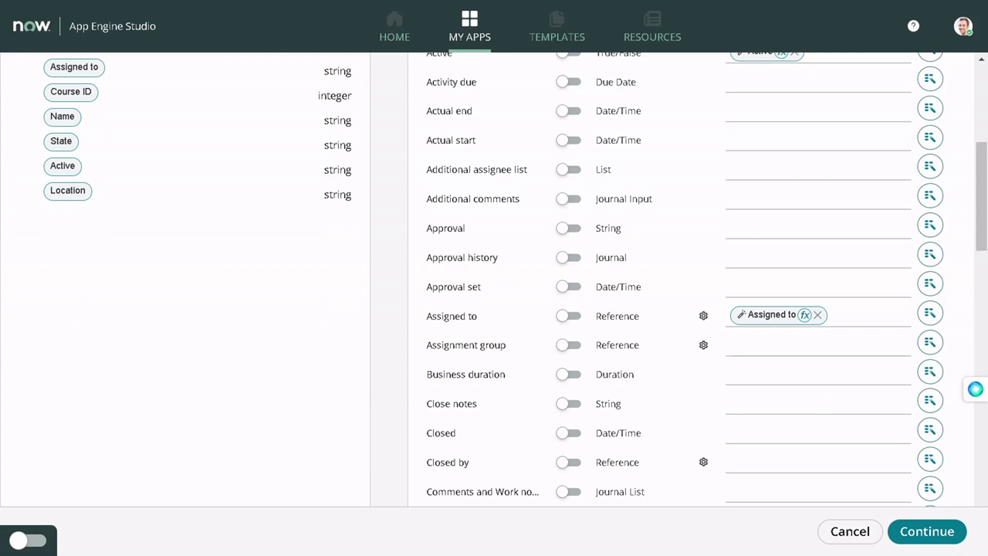
scroll(554, 350, "up", 3)
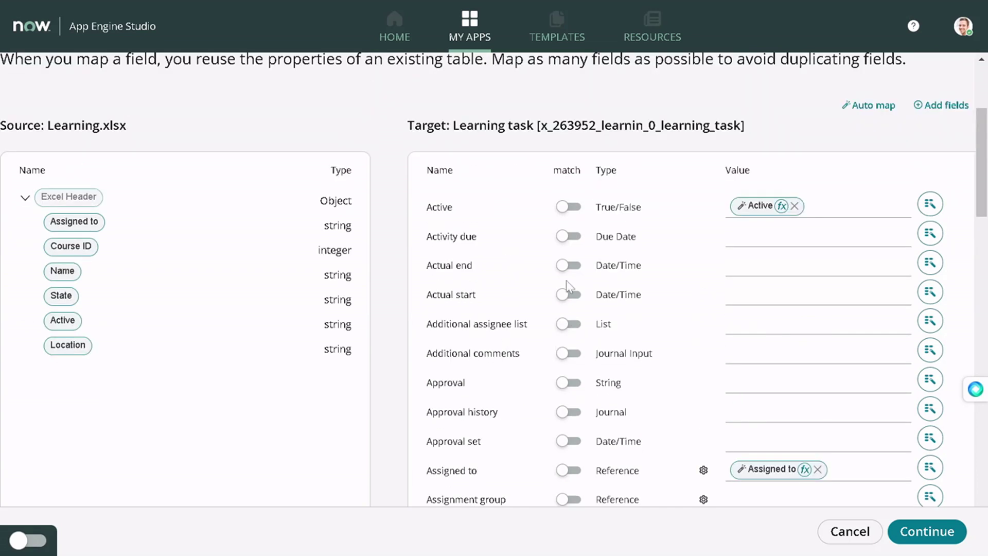
scroll(641, 303, "down", 2)
scroll(637, 455, "down", 13)
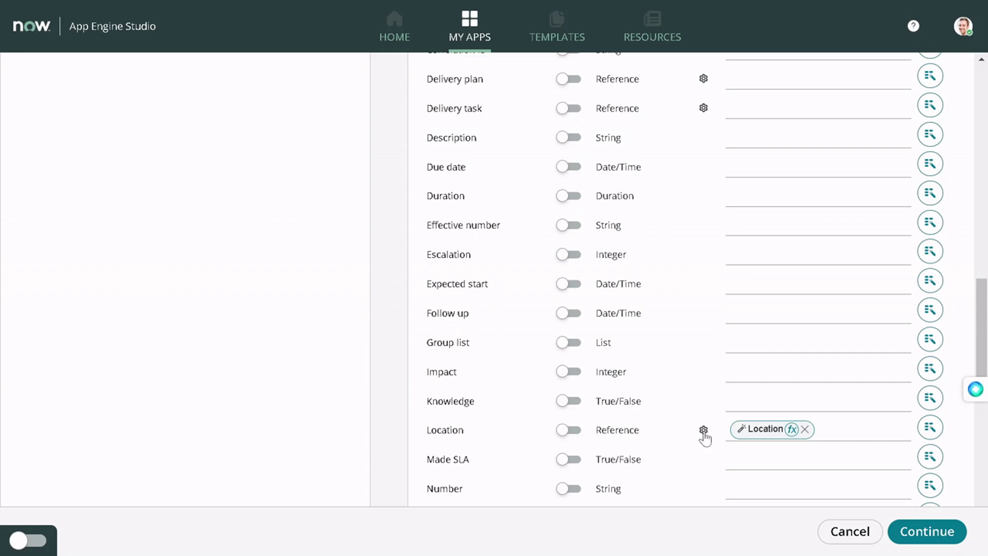
scroll(712, 414, "down", 9)
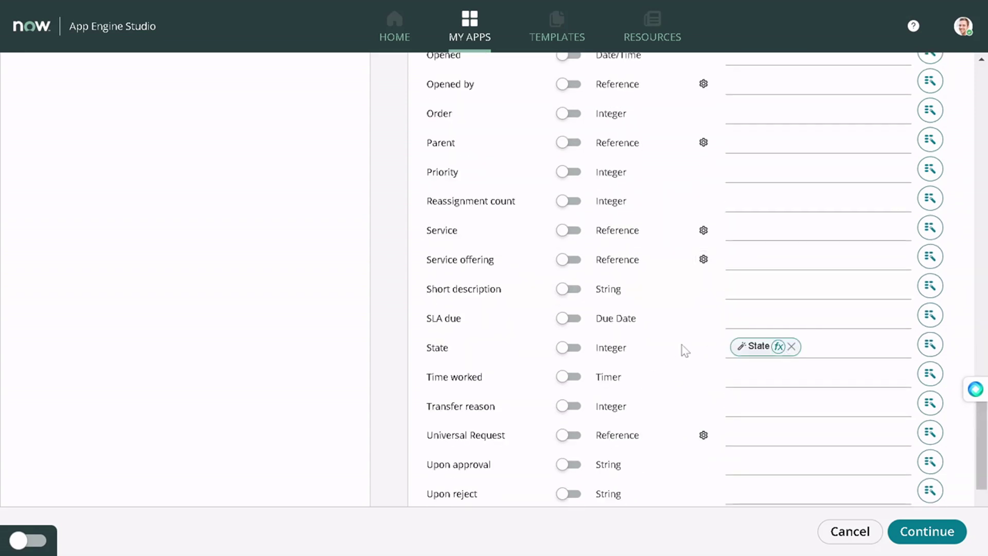
scroll(717, 346, "down", 4)
scroll(718, 348, "up", 5)
scroll(717, 347, "up", 20)
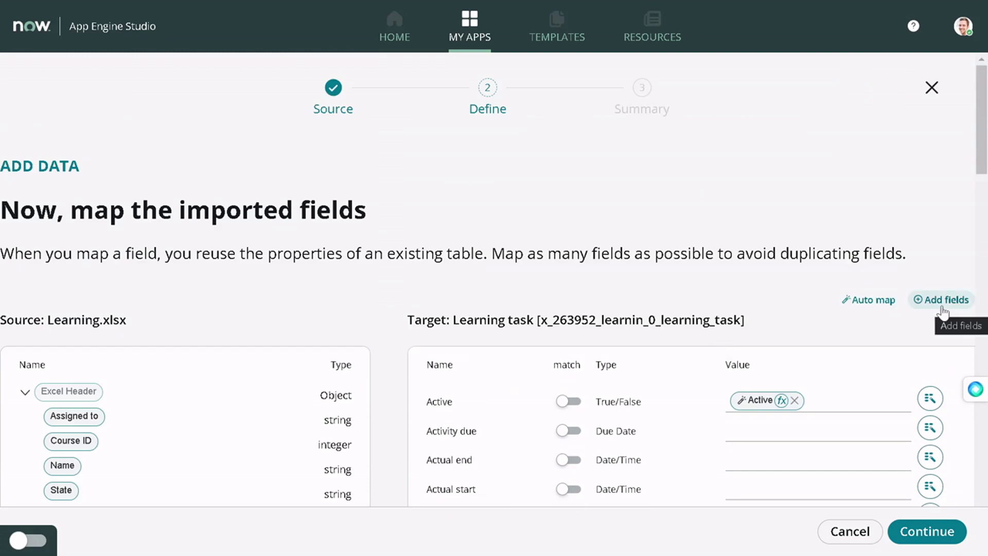
Add only the Course ID column as a new Learning task field
left_click(942, 304)
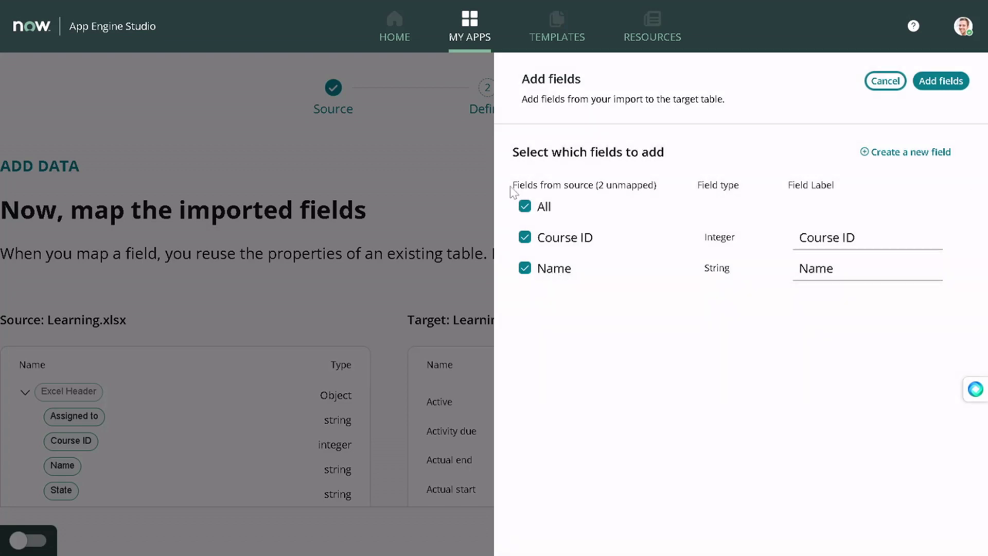
left_click(526, 207)
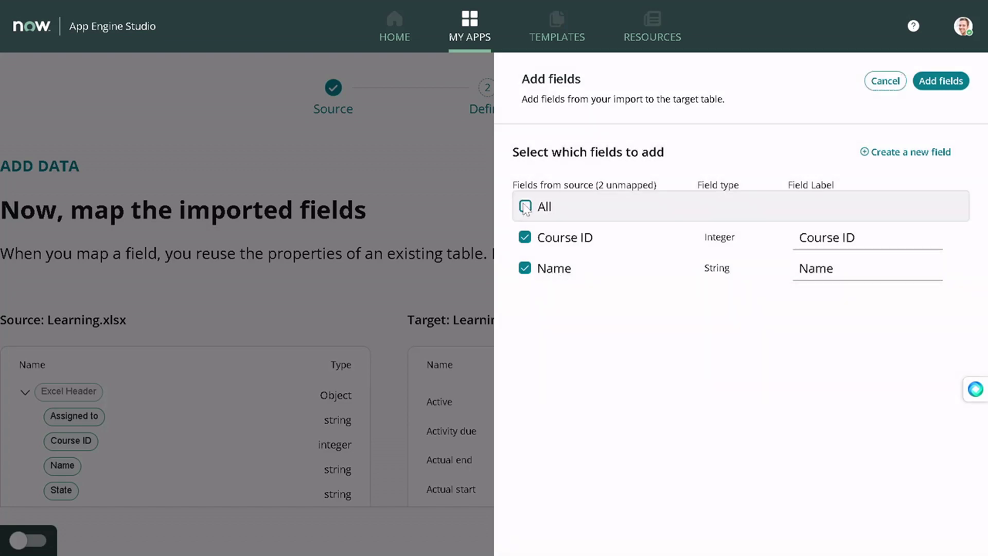
left_click(525, 237)
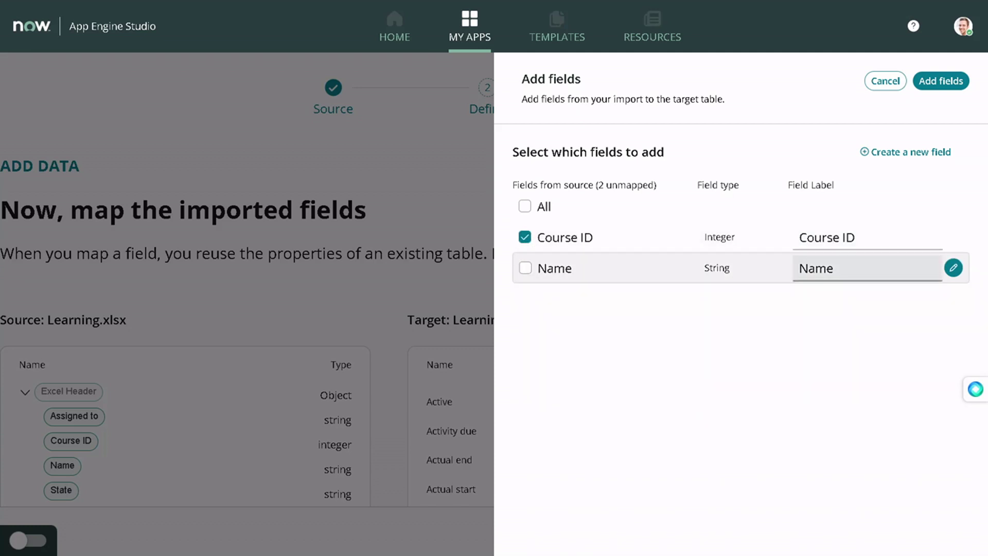
left_click(936, 88)
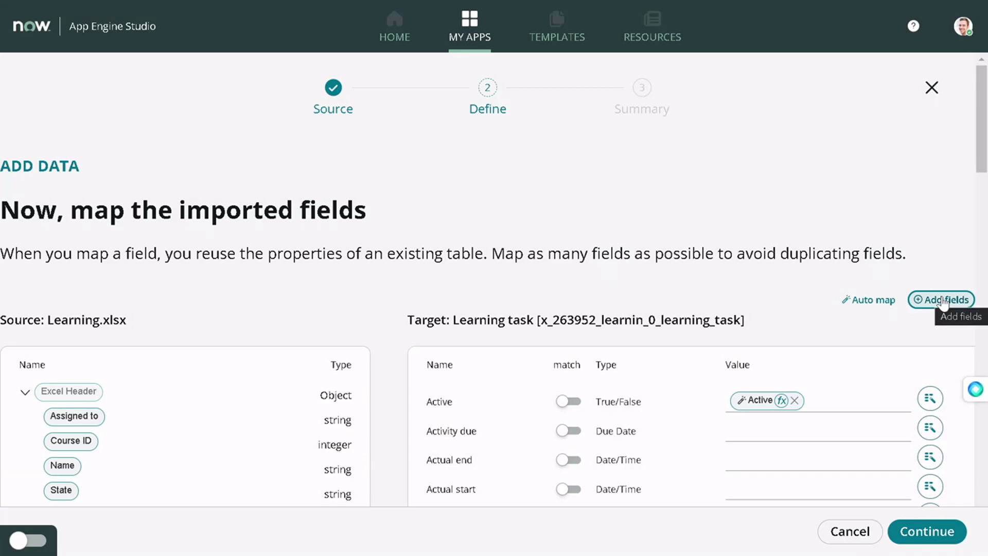
Leave the Name column unmapped and move past the field mapping step
left_click(934, 299)
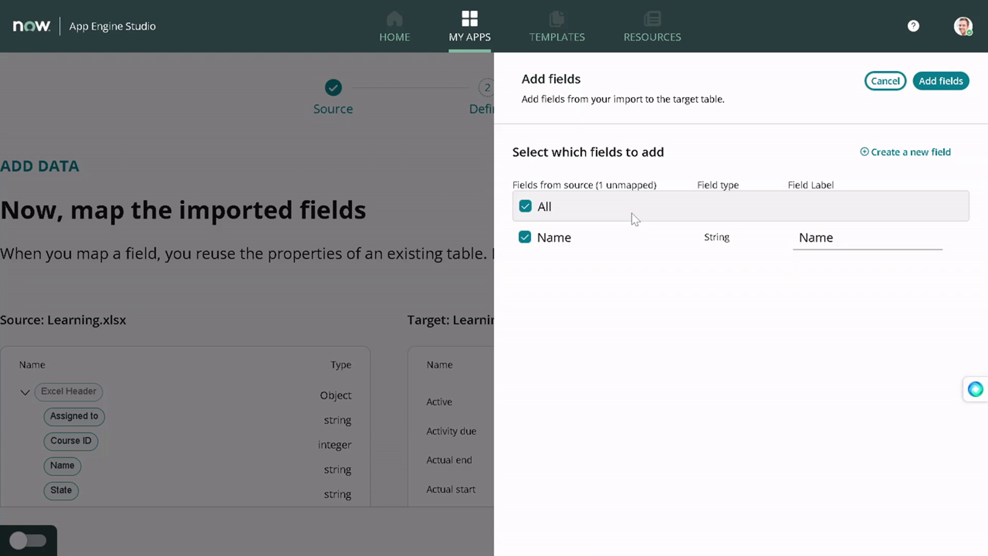
left_click(887, 80)
scroll(776, 160, "down", 3)
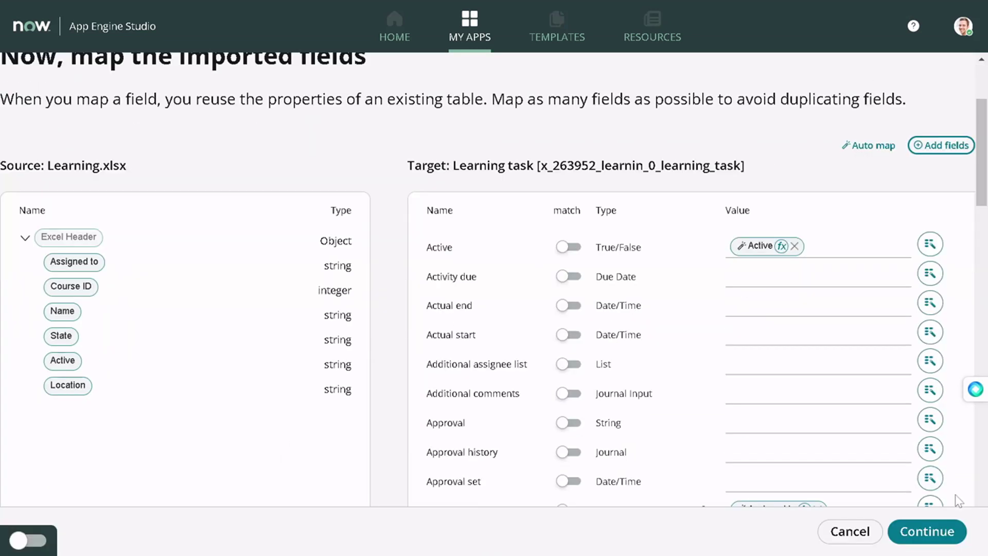
left_click(938, 531)
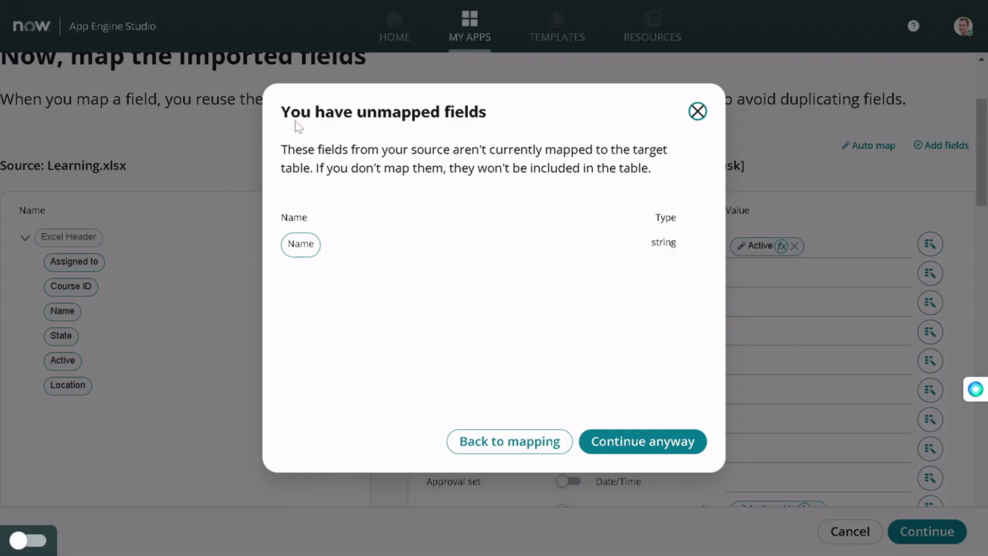
Map the Learning.xlsx Name column onto Short description, then continue to create the table
left_click_drag(301, 116, 433, 124)
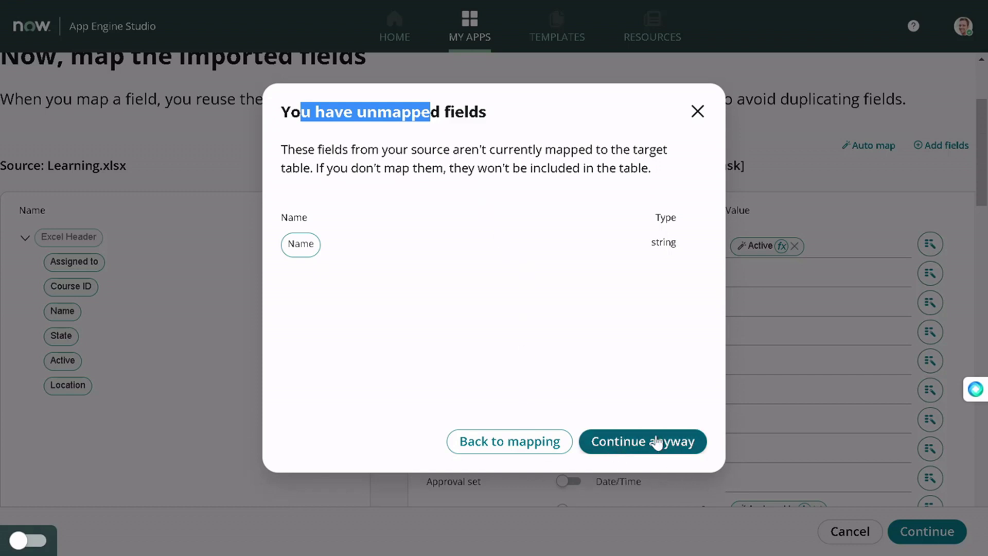
left_click(486, 445)
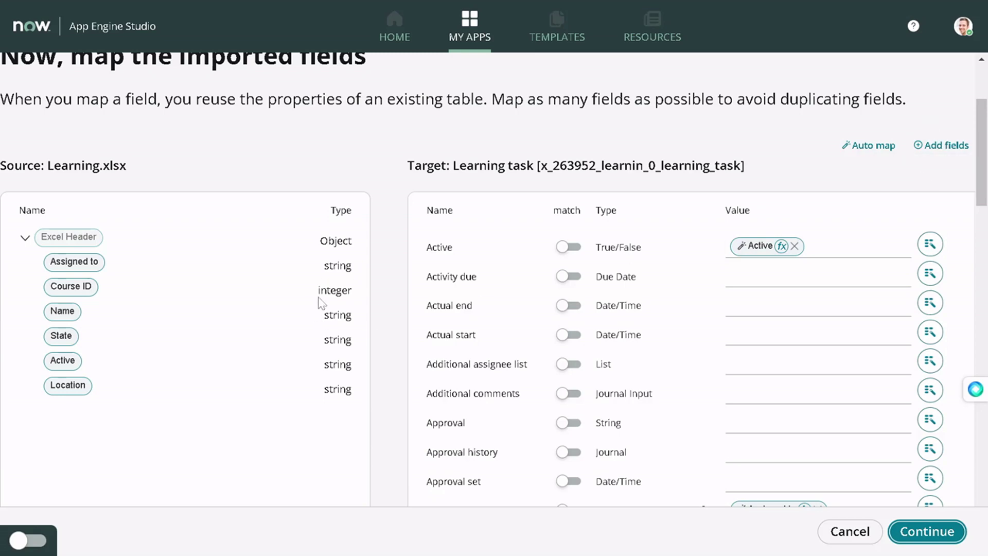
scroll(319, 316, "down", 2)
scroll(658, 293, "down", 12)
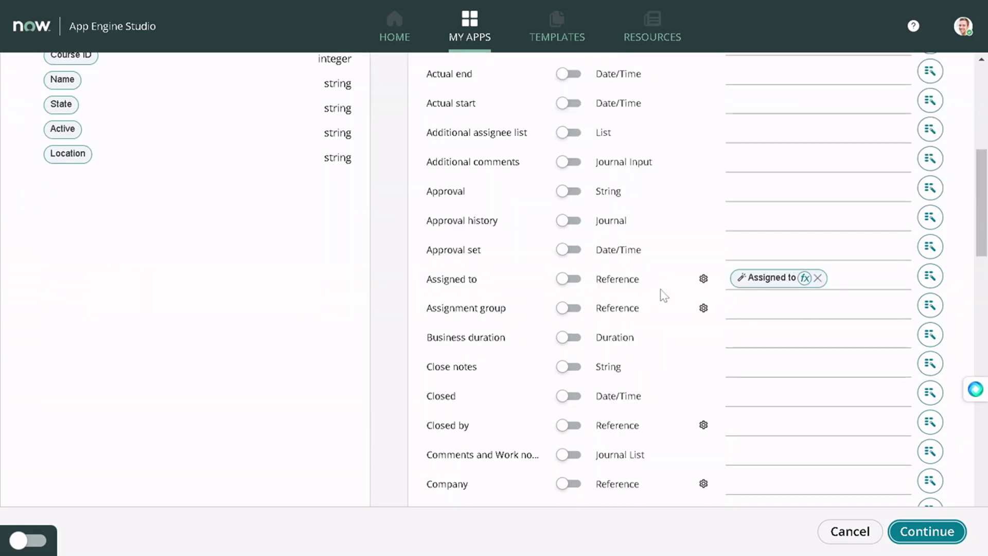
scroll(664, 296, "down", 2)
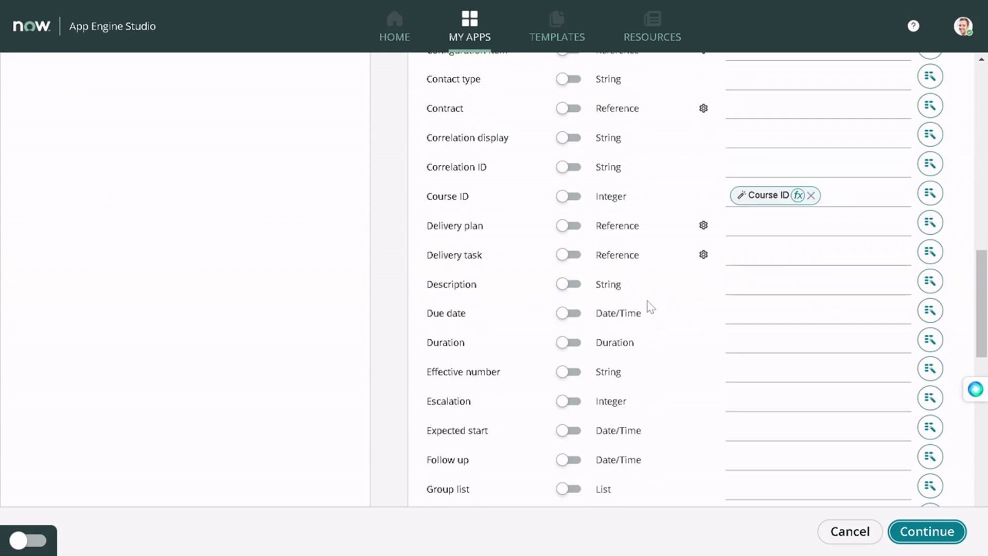
scroll(568, 267, "down", 12)
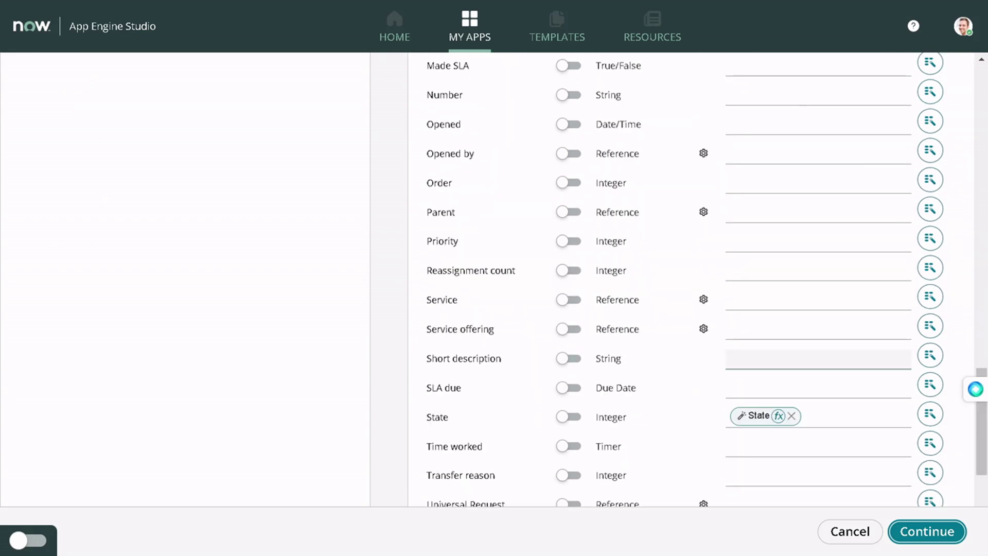
left_click(923, 362)
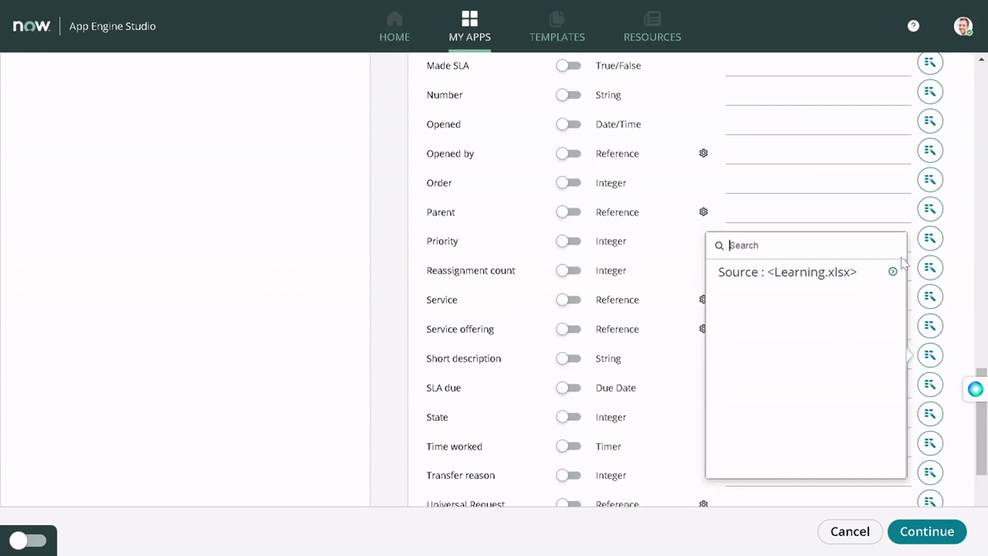
left_click(893, 273)
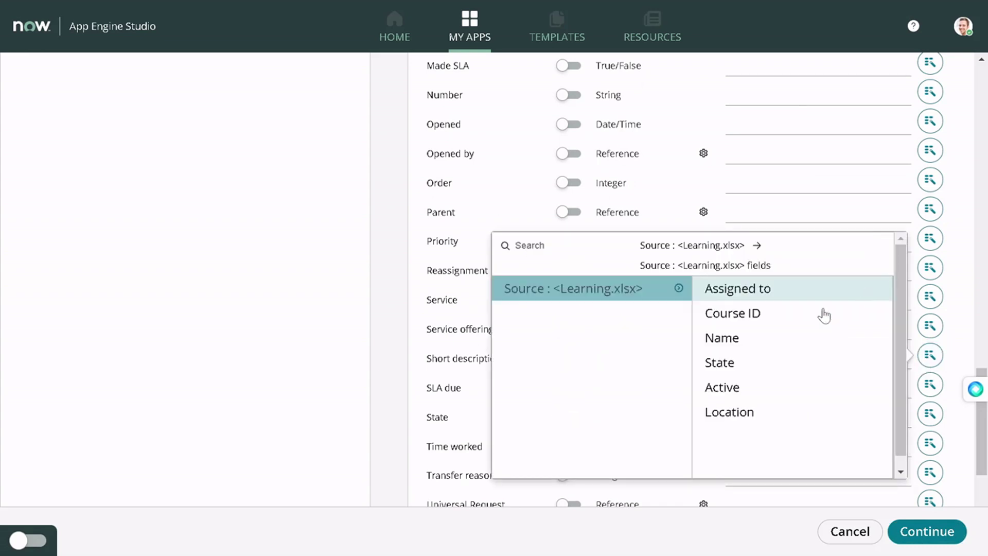
left_click(741, 346)
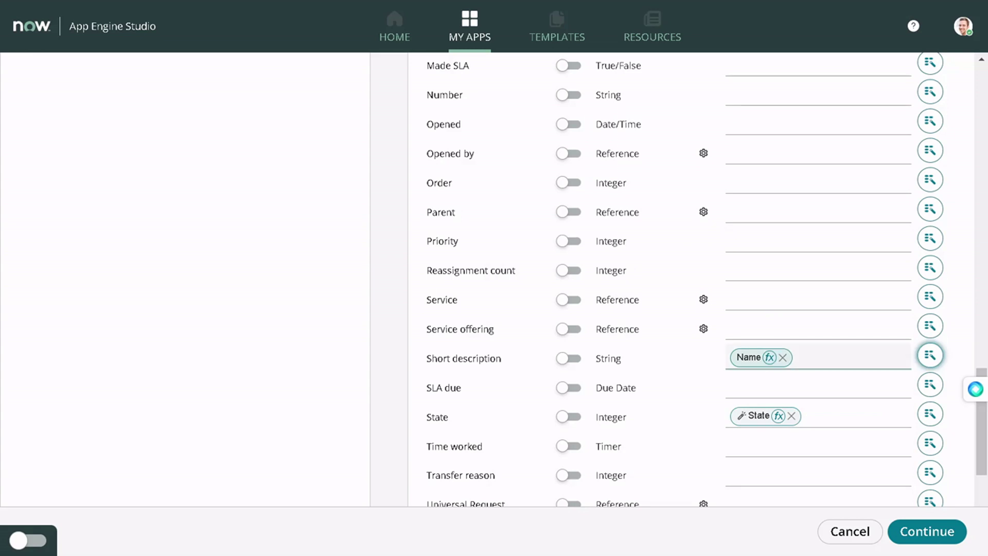
left_click(918, 533)
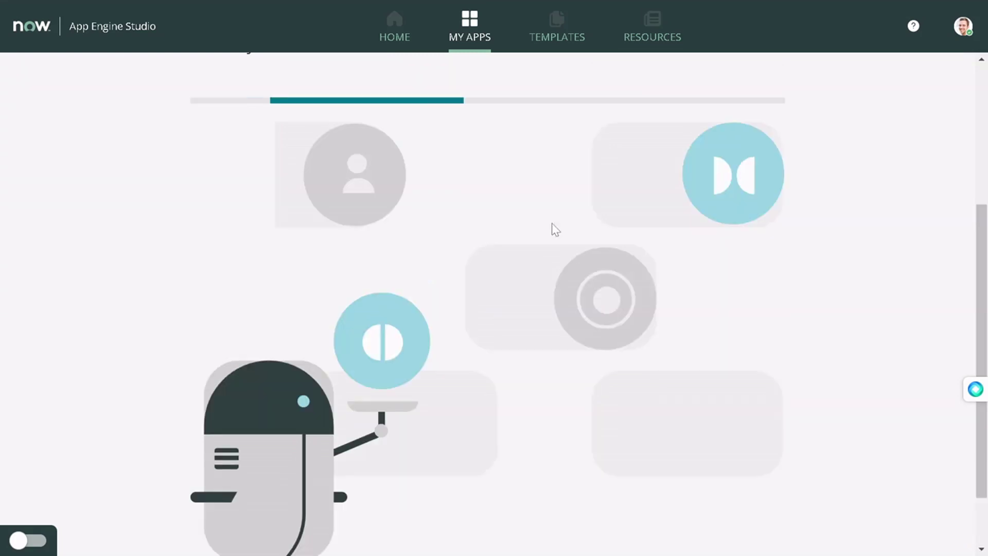
Open the newly created Learning task table in the Data Table And Forms editor
scroll(555, 229, "up", 5)
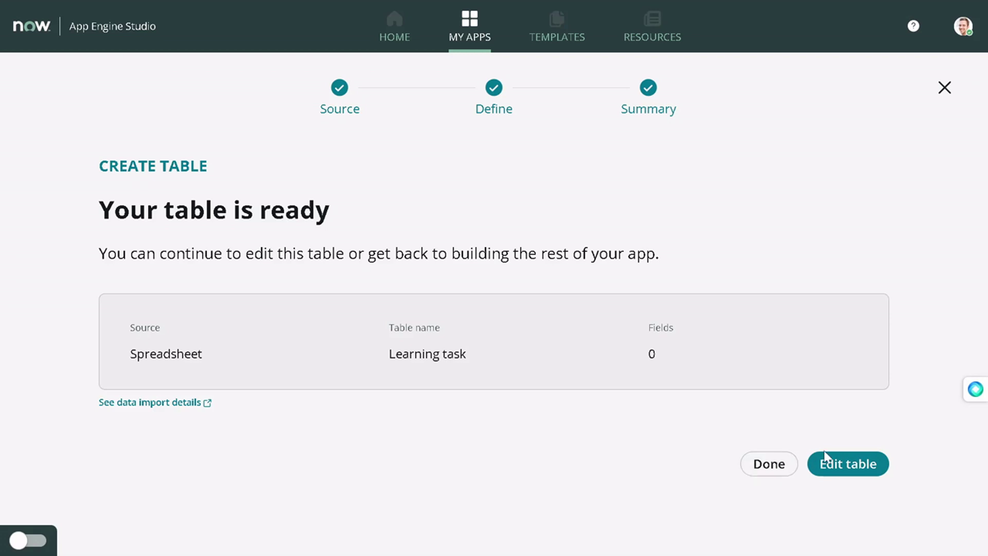
left_click(840, 465)
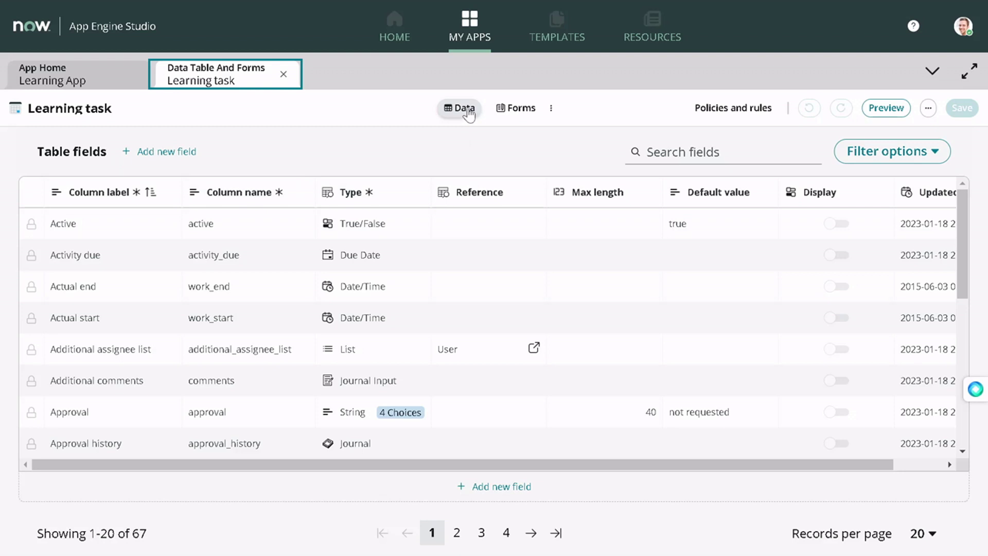
Review the Learning task form layout, then preview its five imported LER records
left_click(523, 109)
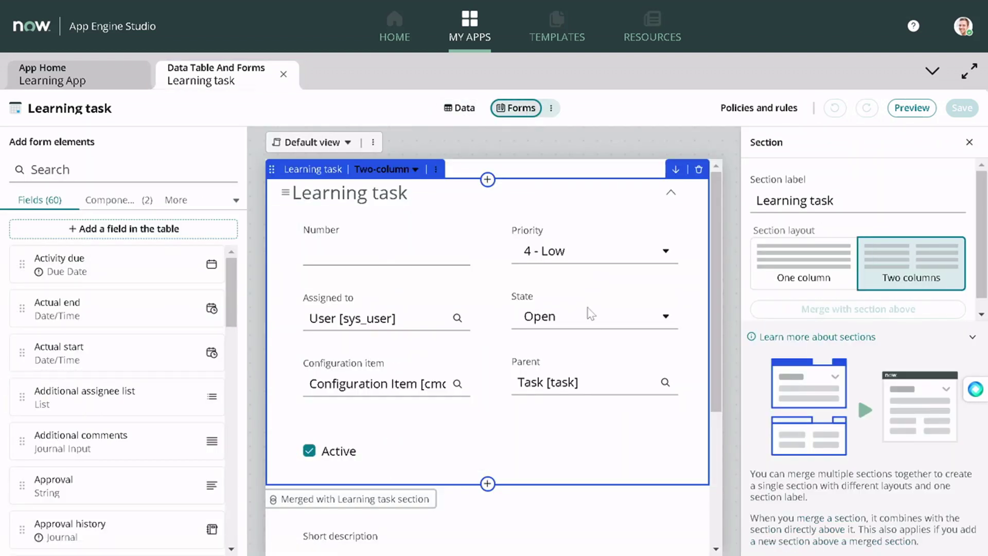
scroll(591, 335, "down", 4)
scroll(523, 324, "up", 4)
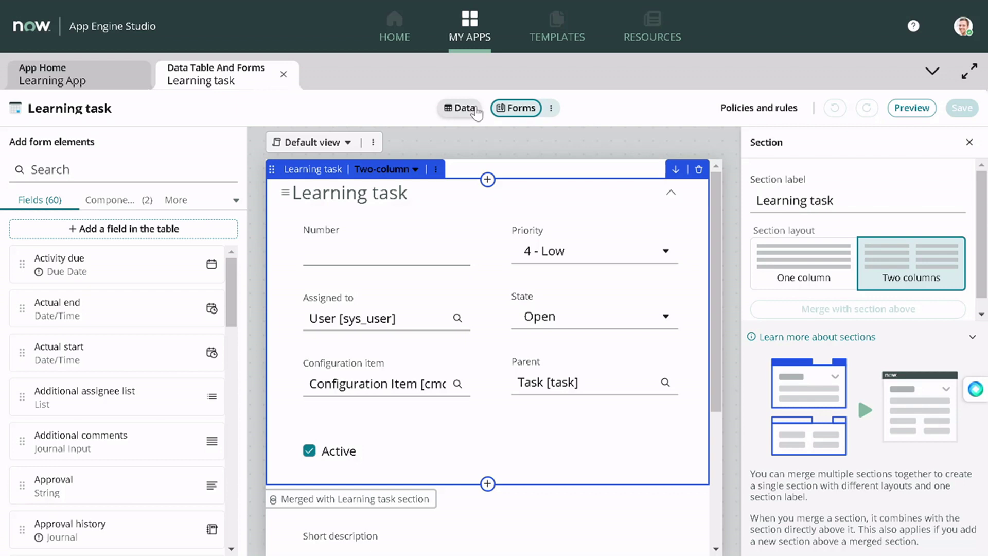
left_click(551, 109)
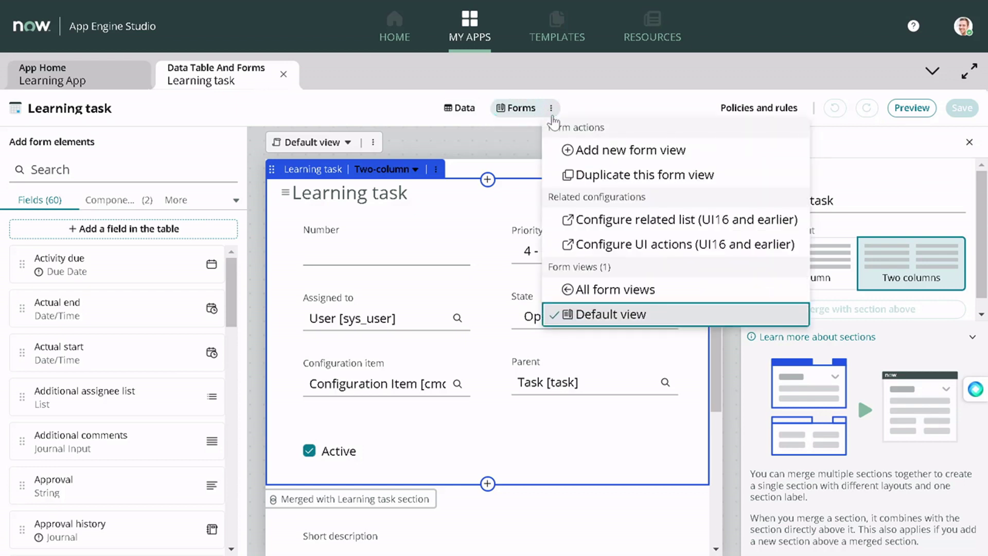
left_click(414, 114)
left_click(477, 118)
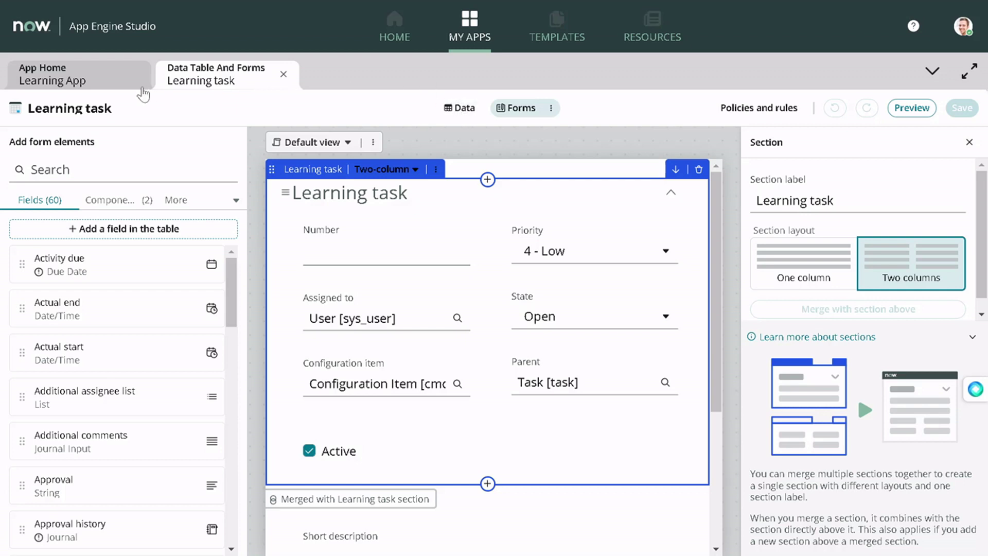
left_click(77, 86)
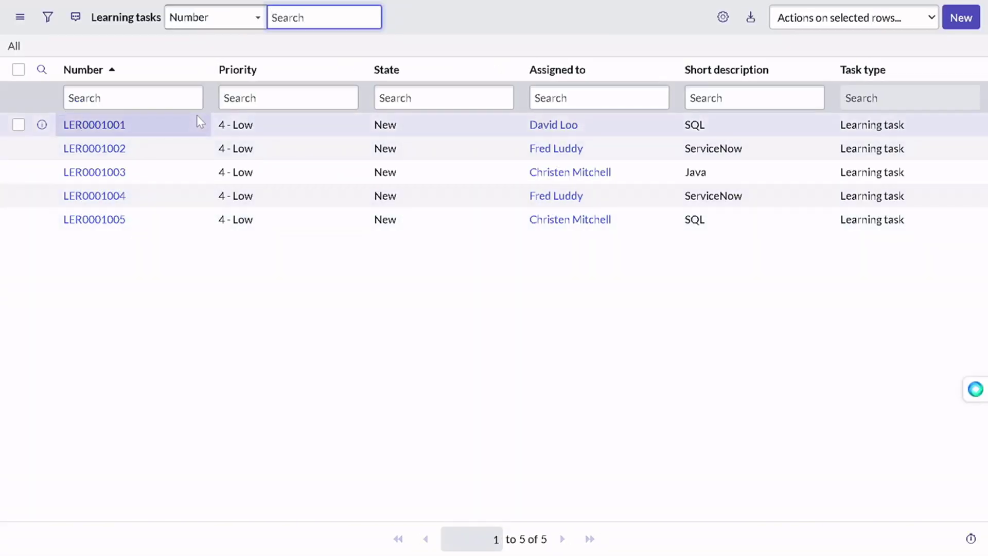
Highlight the imported Learning task rows LER0001001 through LER0001005 in the list
left_click_drag(224, 125, 637, 220)
left_click_drag(608, 125, 642, 231)
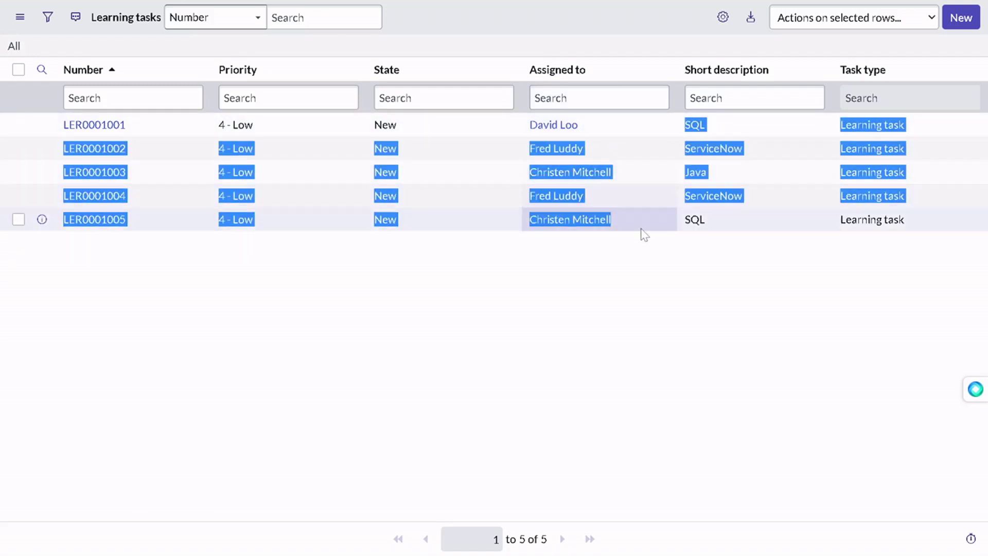